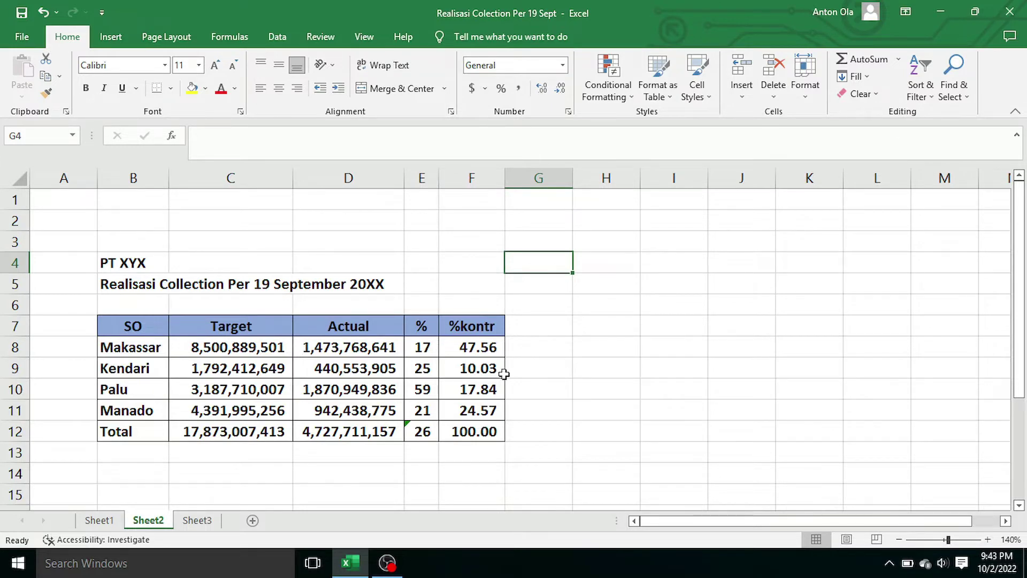
Step: Examine the collection report in B4:F12 on Sheet2, including the formulas in the % and %kontr columns
scroll(633, 311, down, 1)
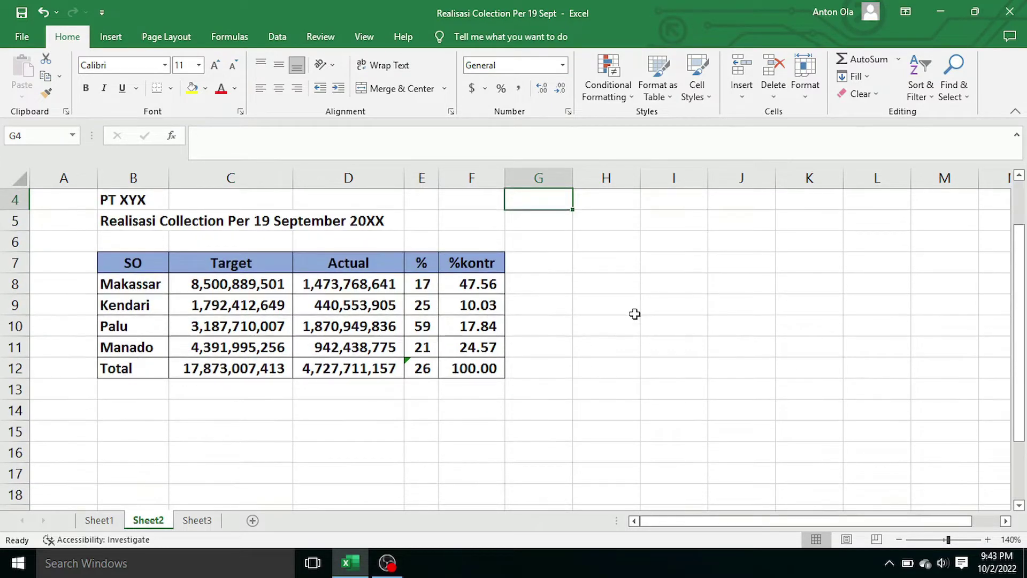
scroll(595, 318, up, 1)
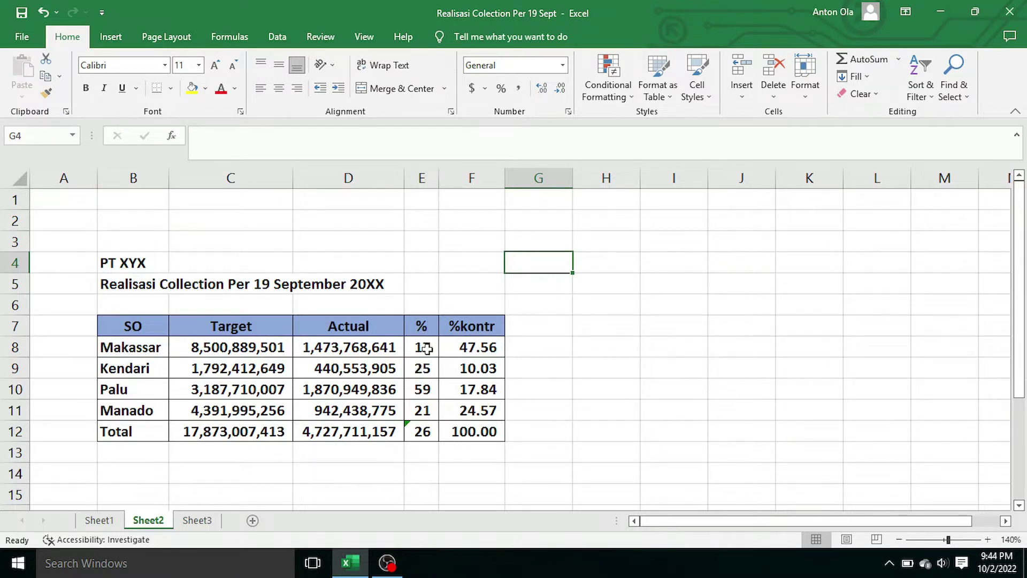
drag(427, 348, 422, 431)
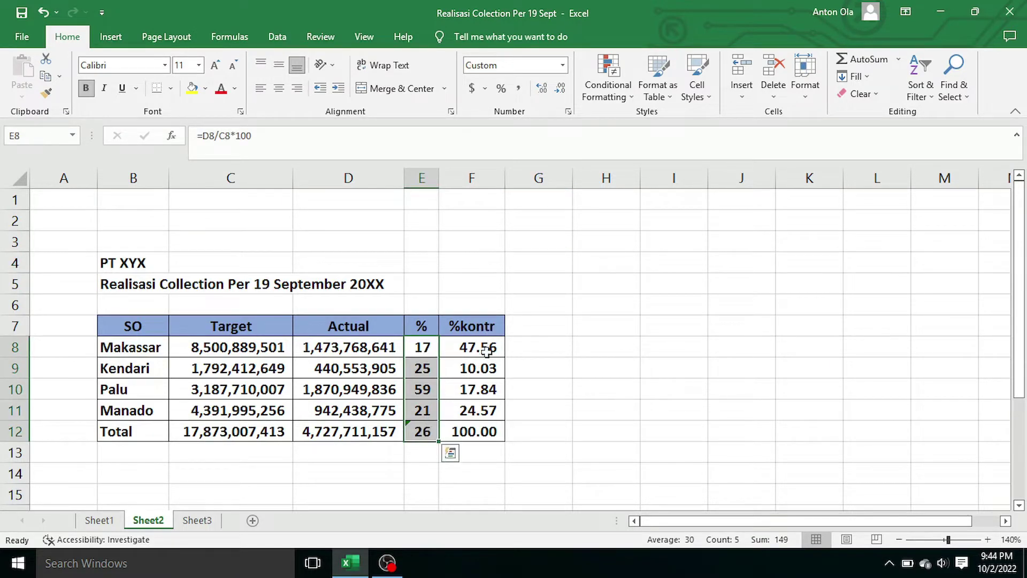
drag(487, 351, 484, 431)
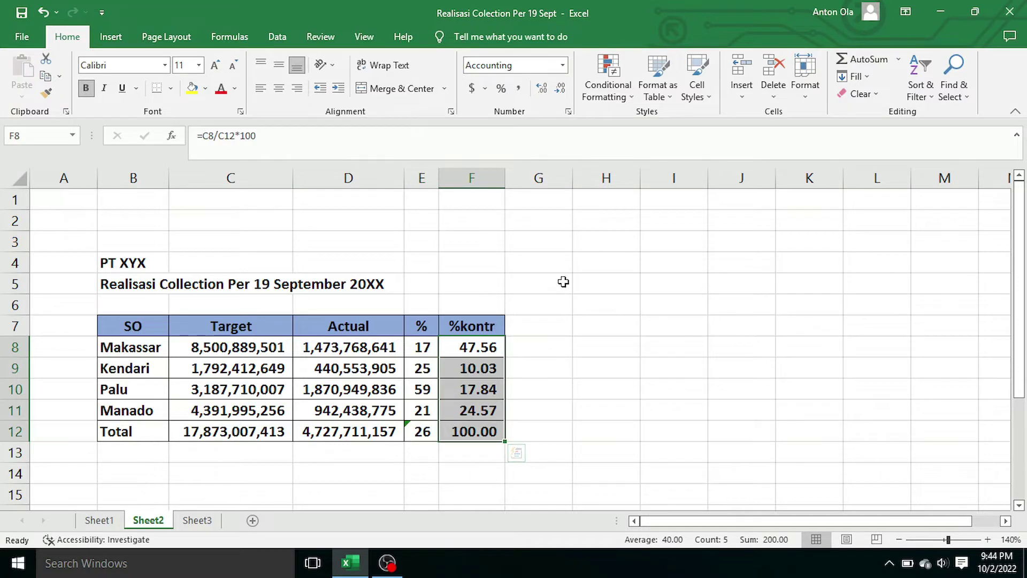
scroll(563, 282, down, 1)
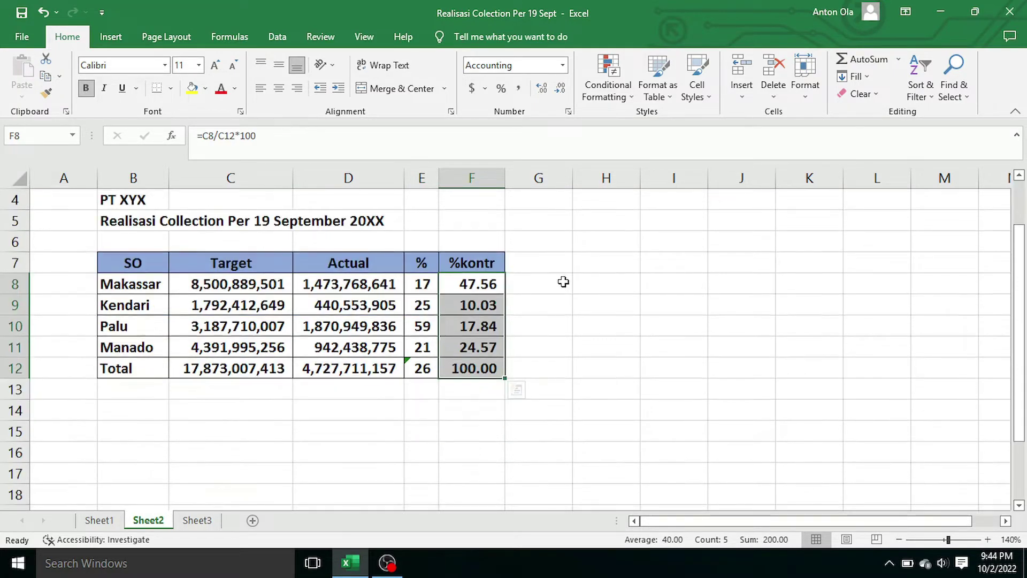
drag(423, 267, 483, 379)
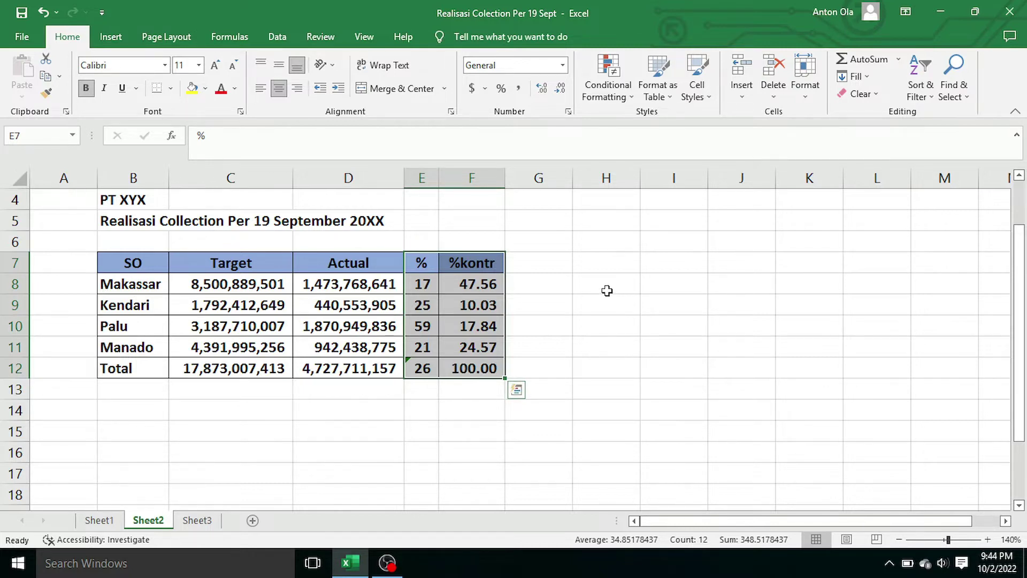
click(630, 284)
click(647, 263)
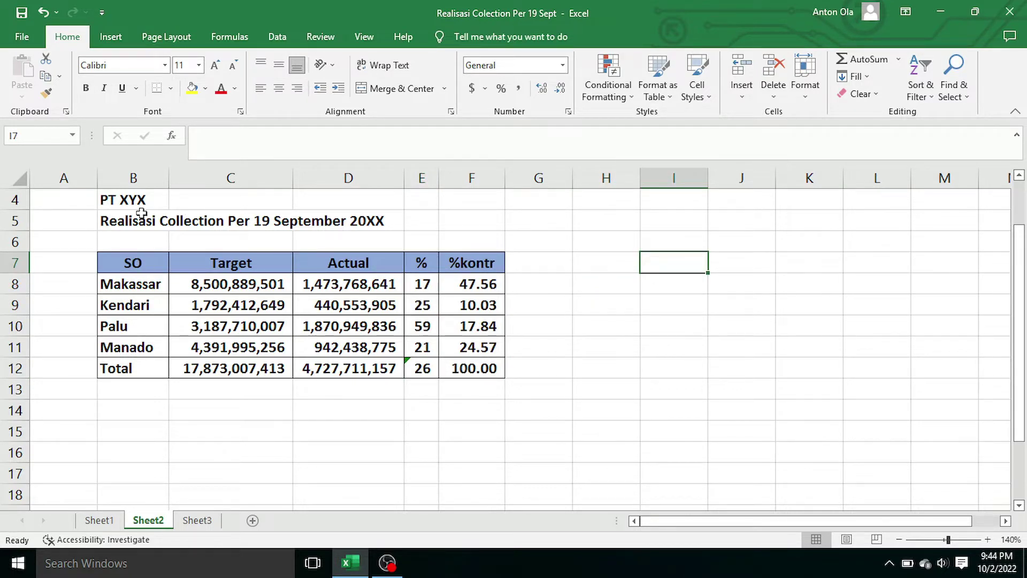
drag(134, 201, 471, 368)
click(609, 303)
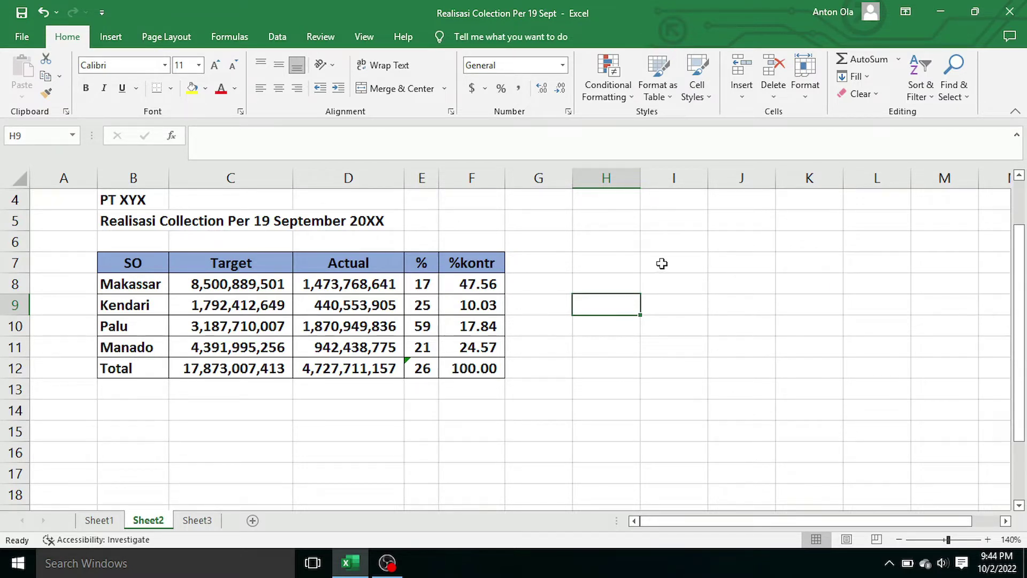
scroll(385, 399, up, 1)
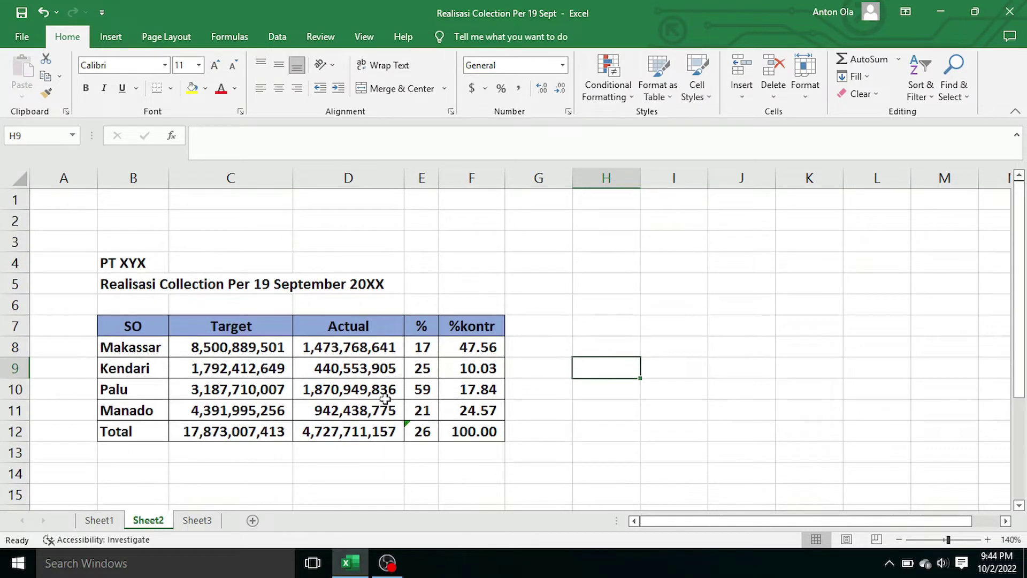
click(567, 279)
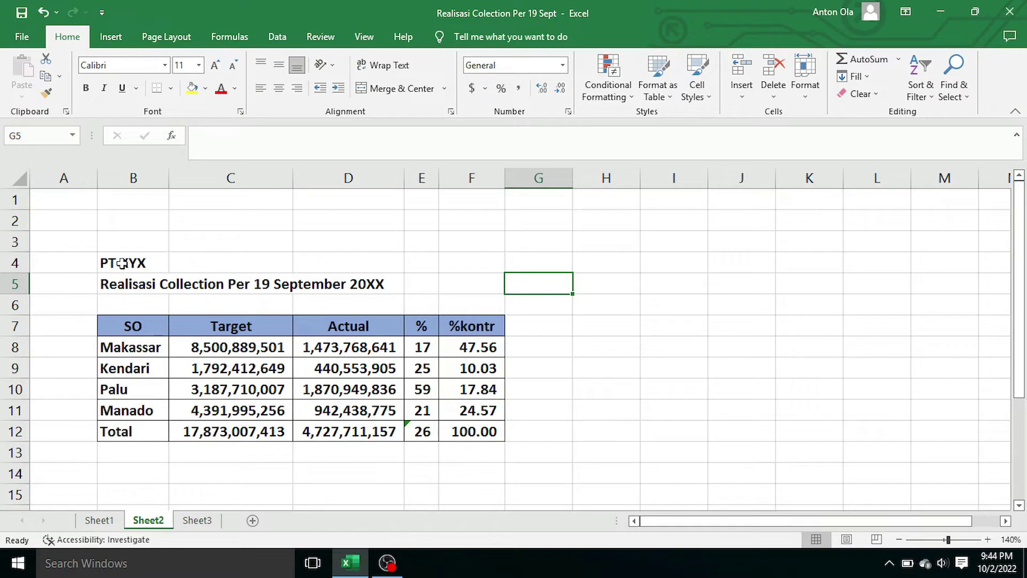
Step: Copy the whole report range B4:F12, including its title rows, and paste it at K4 on the same sheet
drag(122, 263, 472, 436)
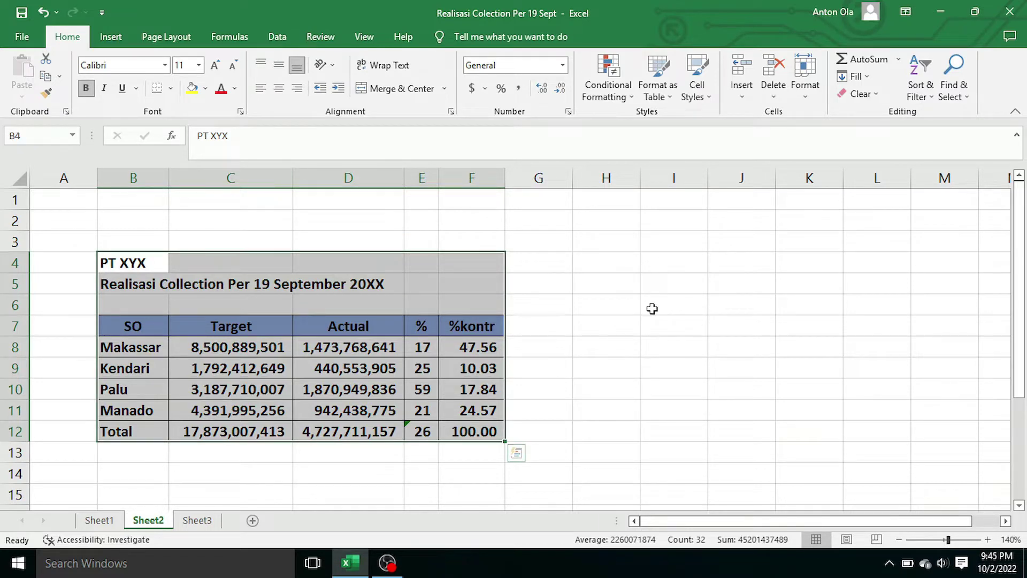
scroll(653, 313, down, 1)
scroll(654, 316, up, 1)
key(ctrl+c)
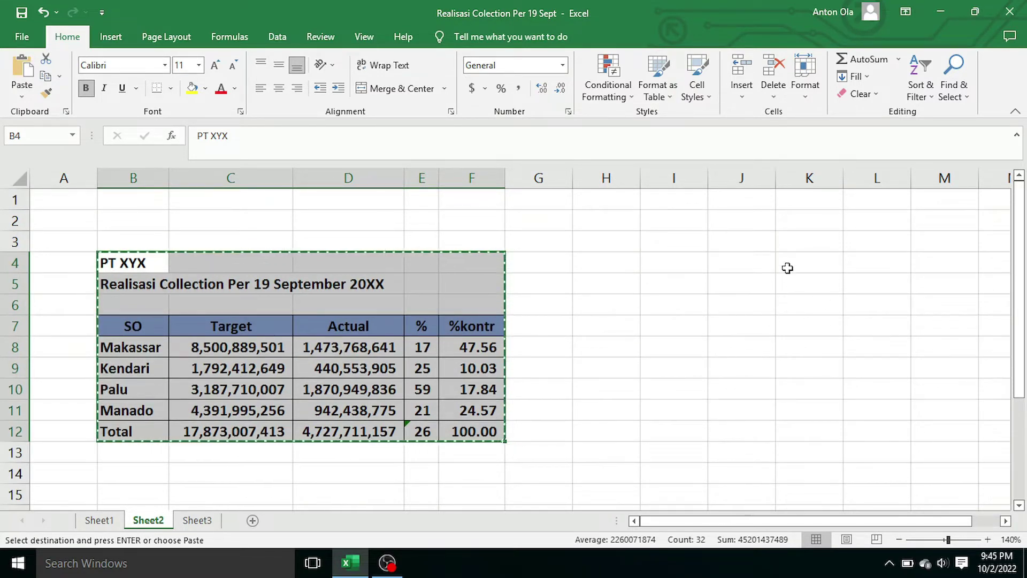
click(787, 268)
key(ctrl+v)
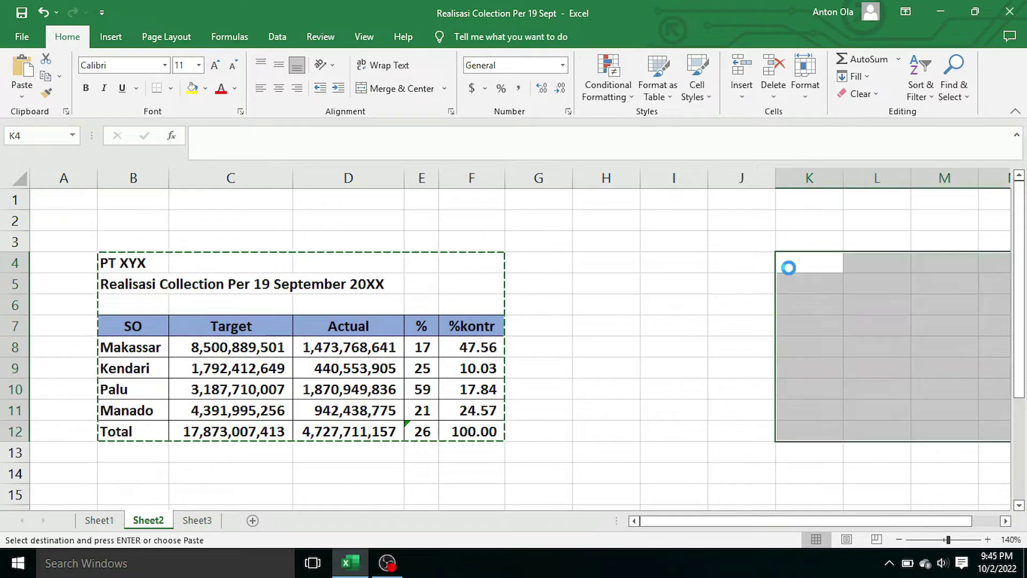
Step: Set column K to a moderate width and autofit columns L and M of the pasted report to their figures
drag(767, 521, 888, 518)
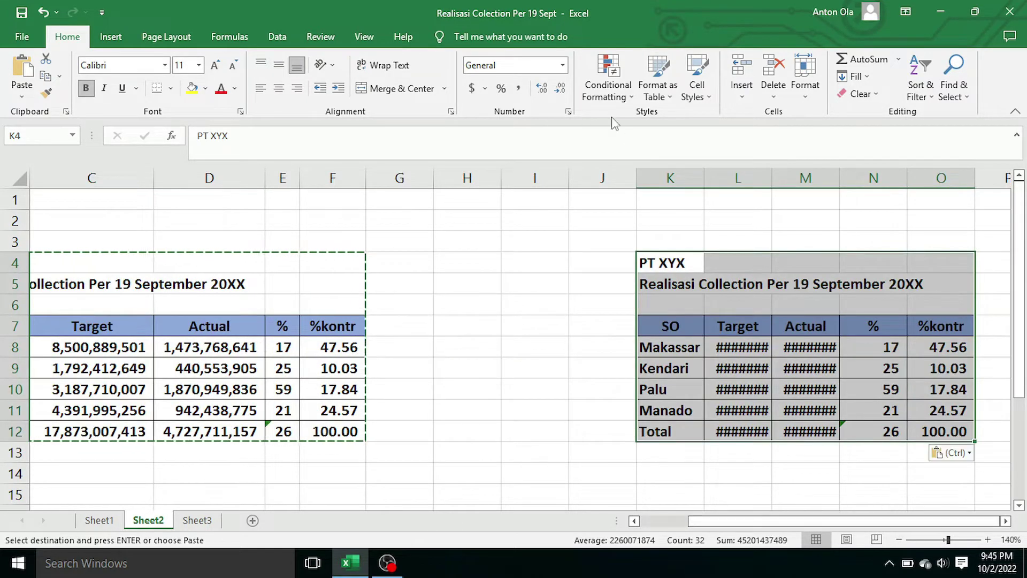
double_click(704, 178)
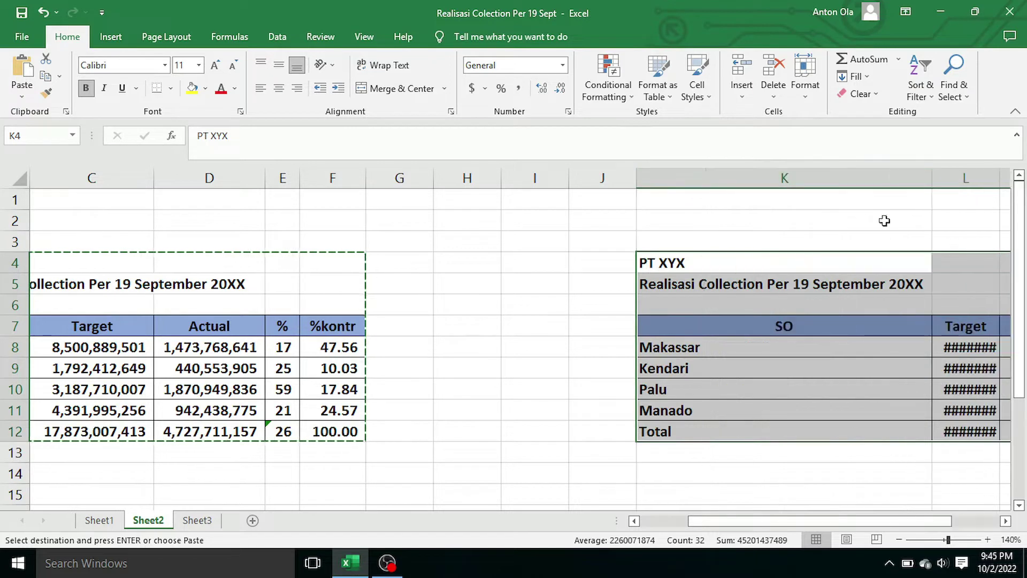
drag(931, 179, 774, 210)
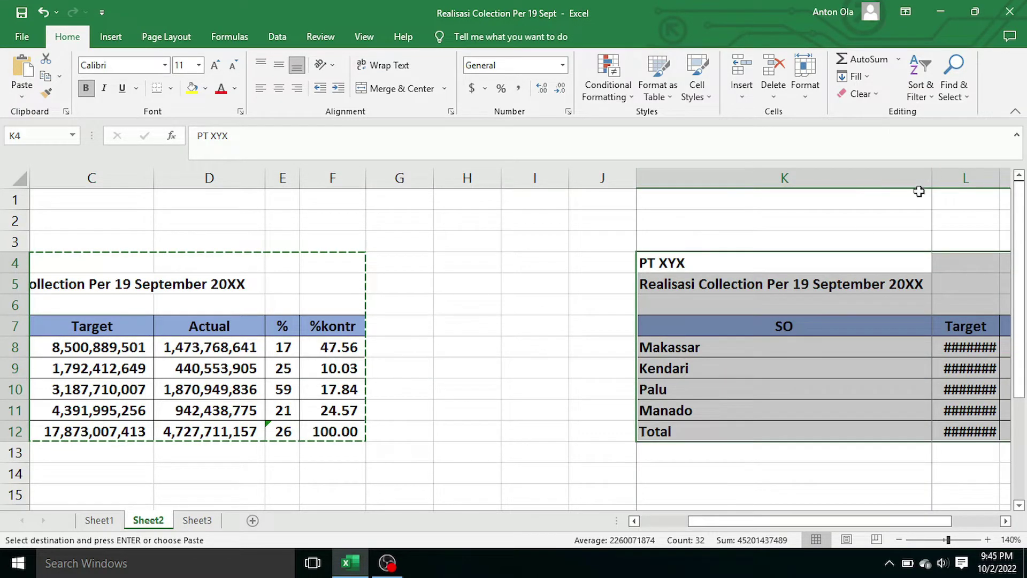
scroll(849, 233, down, 1)
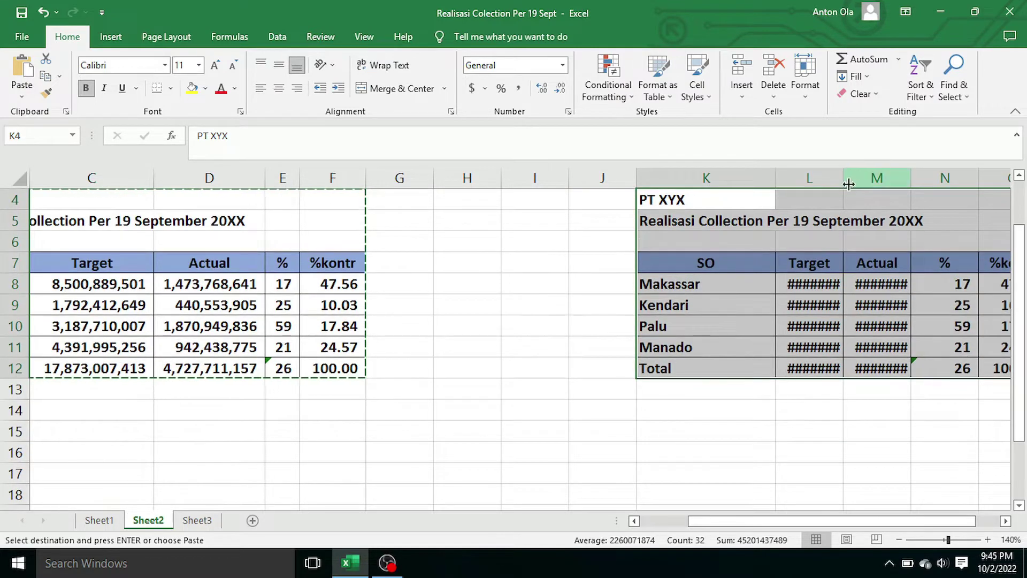
double_click(898, 185)
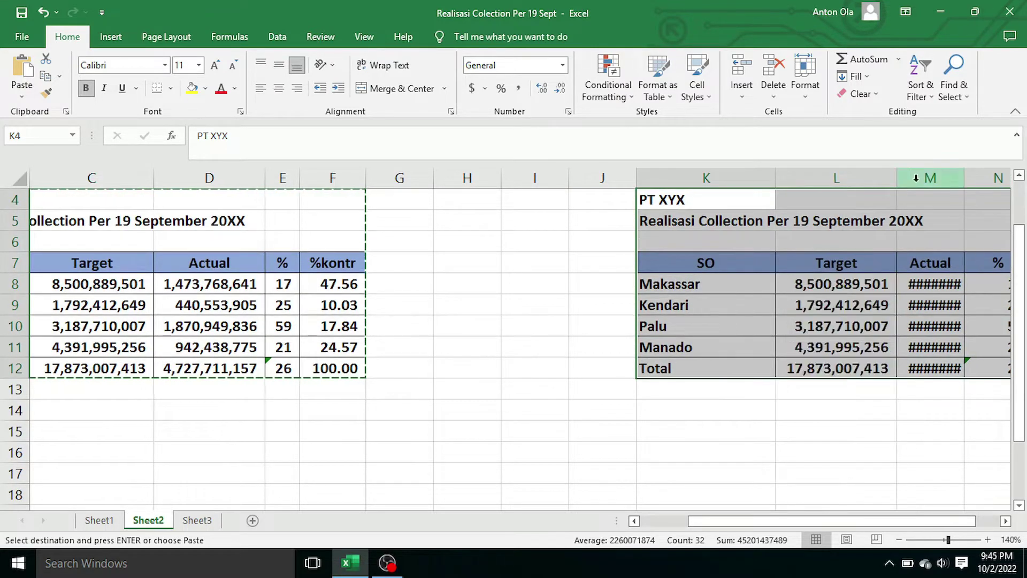
double_click(961, 182)
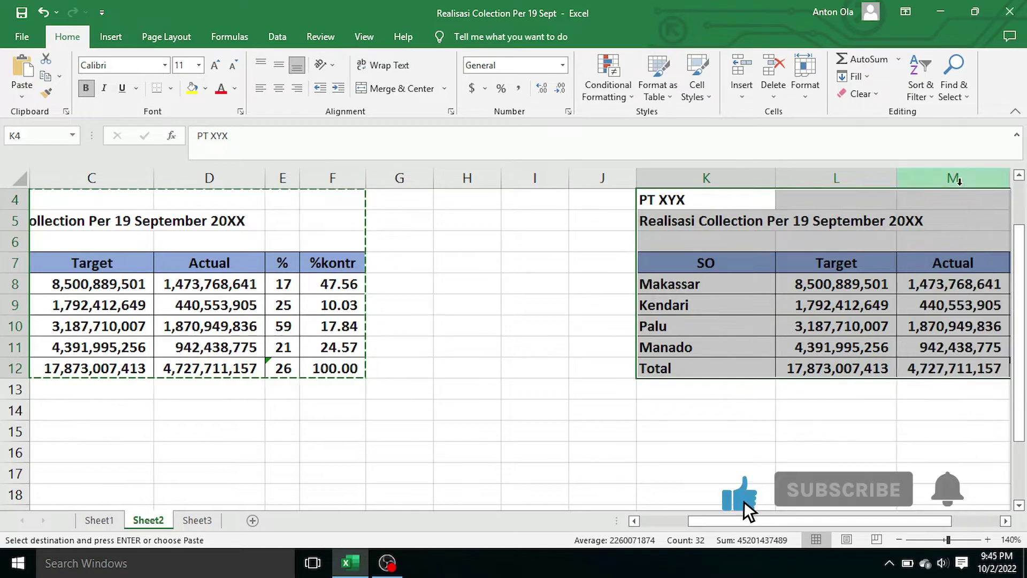
Step: Paste another copy of the report below the original table, starting at B18 on Sheet2
scroll(208, 435, down, 3)
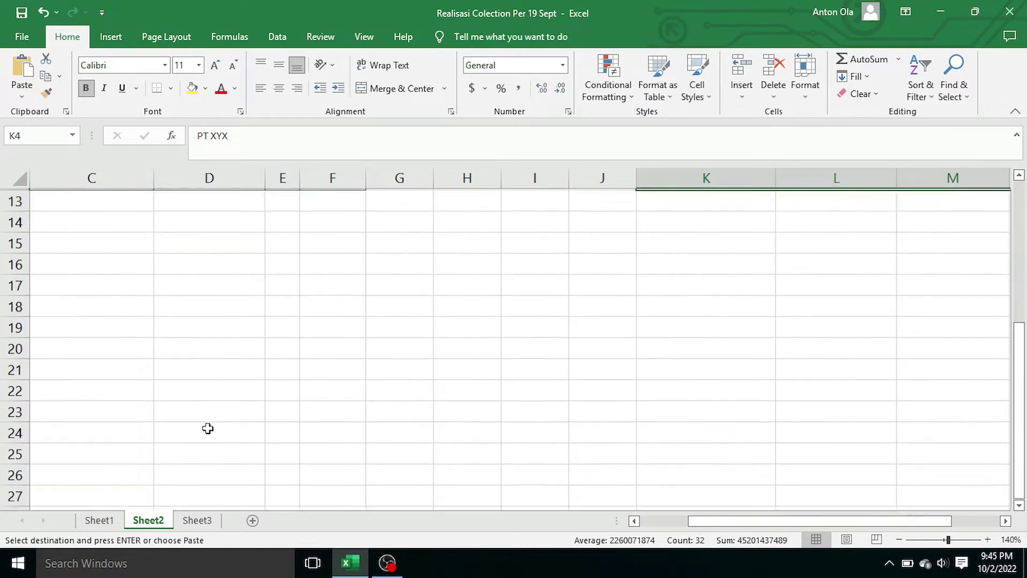
drag(775, 521, 633, 529)
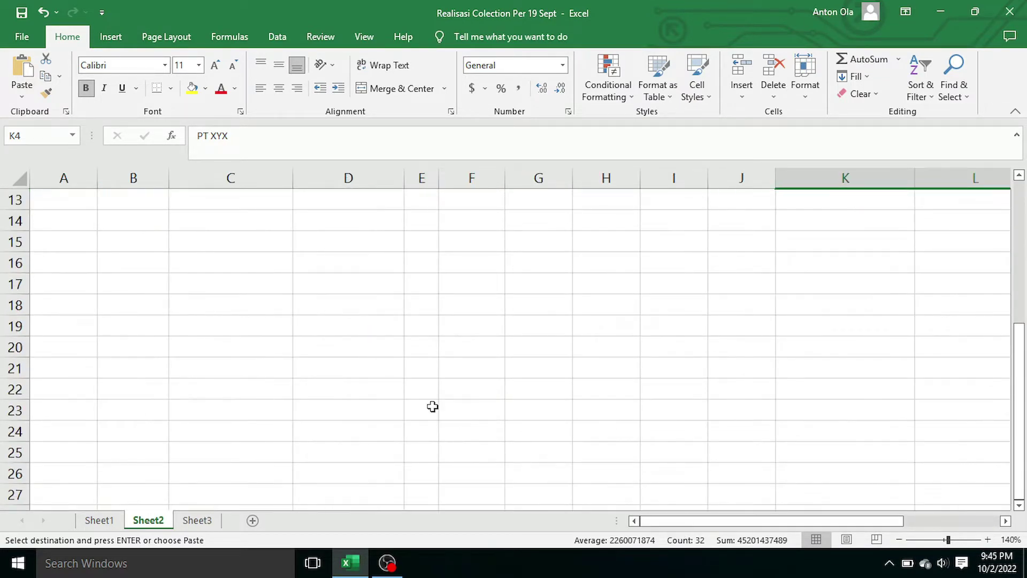
scroll(433, 406, up, 1)
click(123, 370)
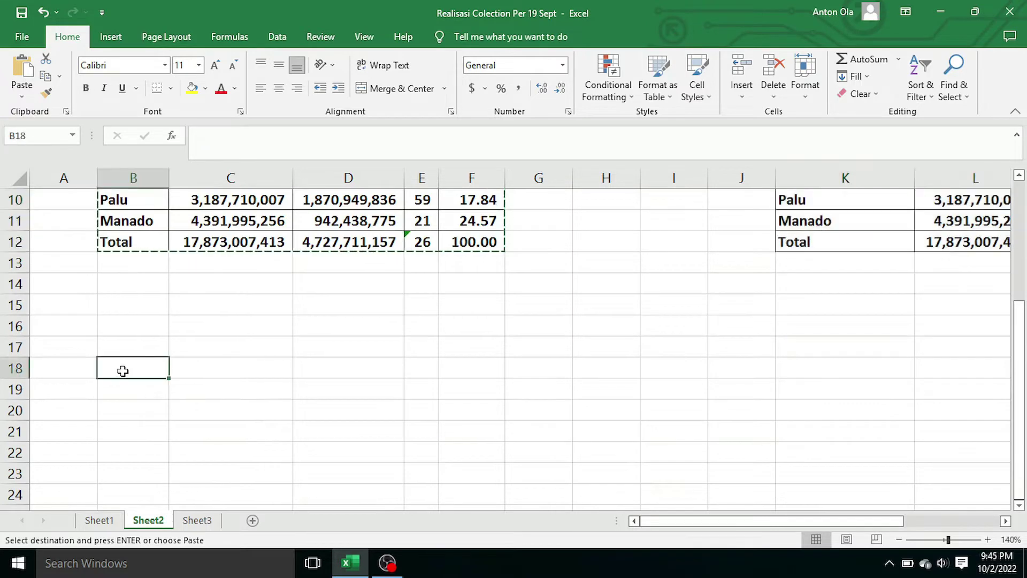
key(ctrl+v)
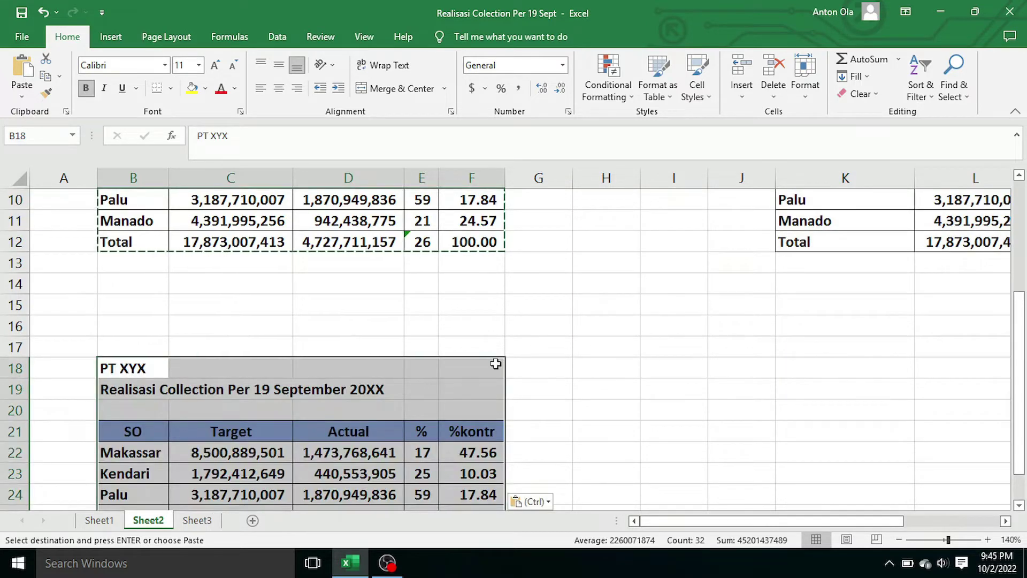
scroll(569, 344, down, 1)
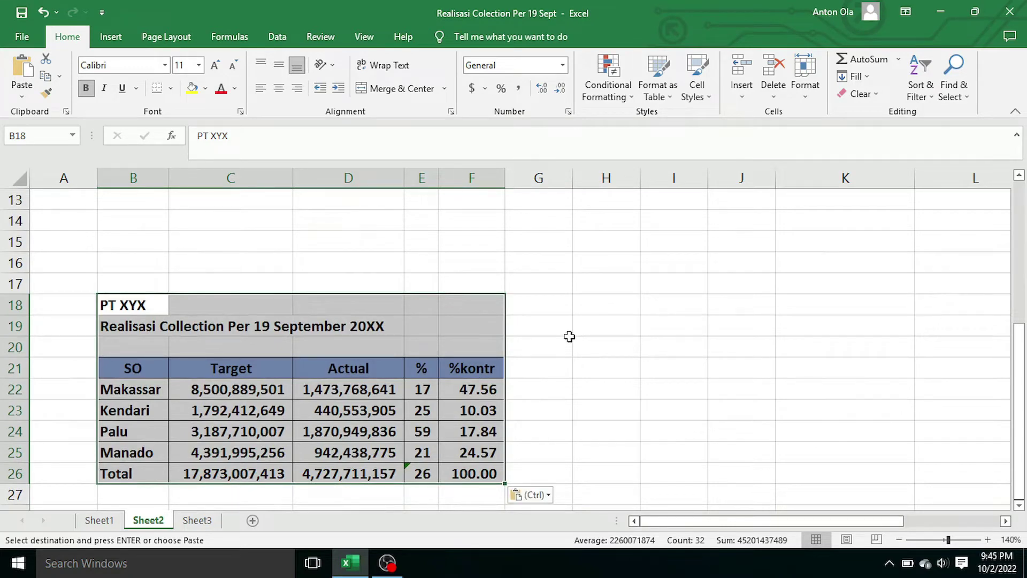
scroll(580, 327, down, 1)
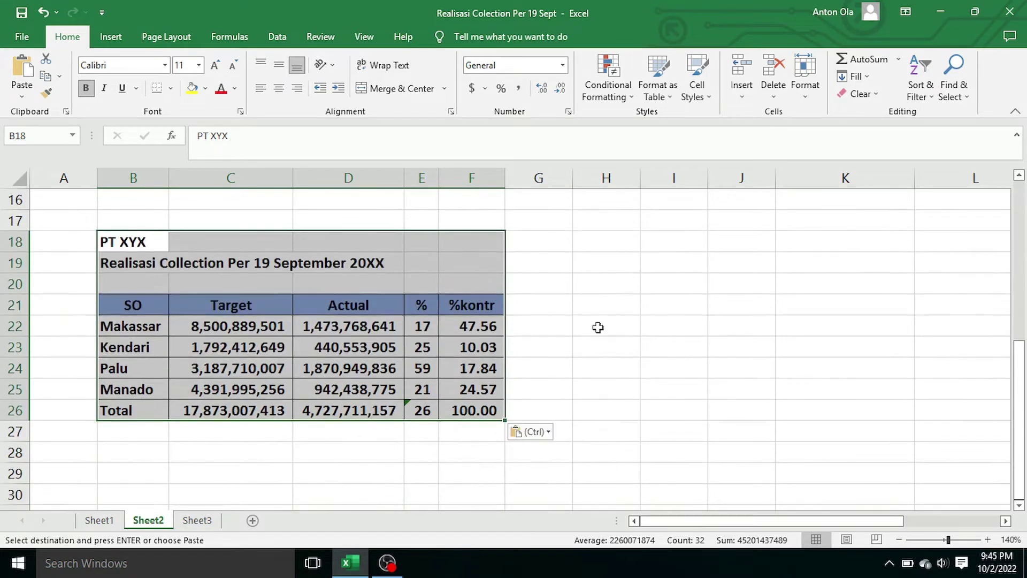
click(596, 326)
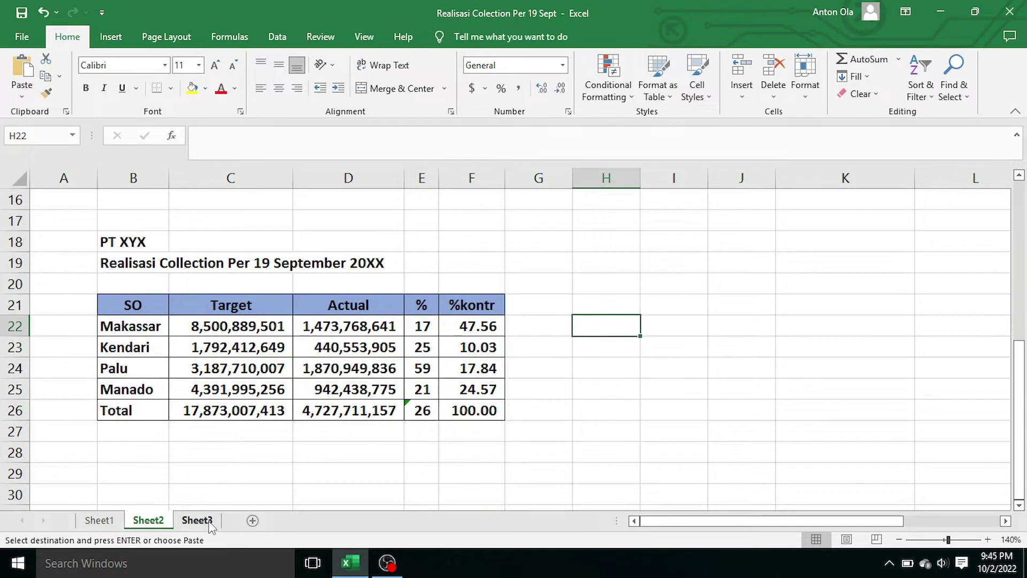
Step: Paste the copied report onto Sheet3, starting at cell C3
click(197, 520)
click(359, 312)
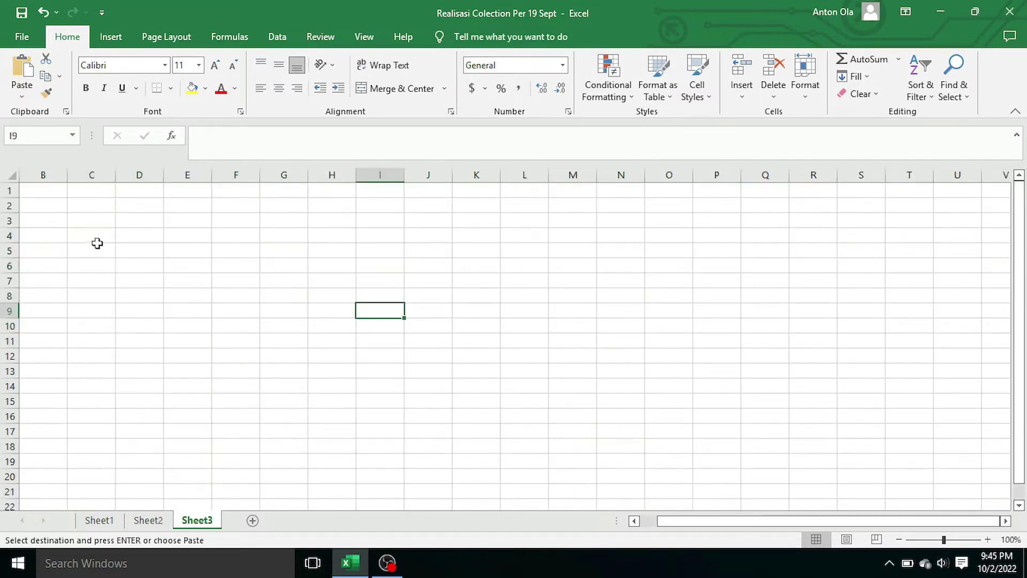
click(91, 225)
key(ctrl+v)
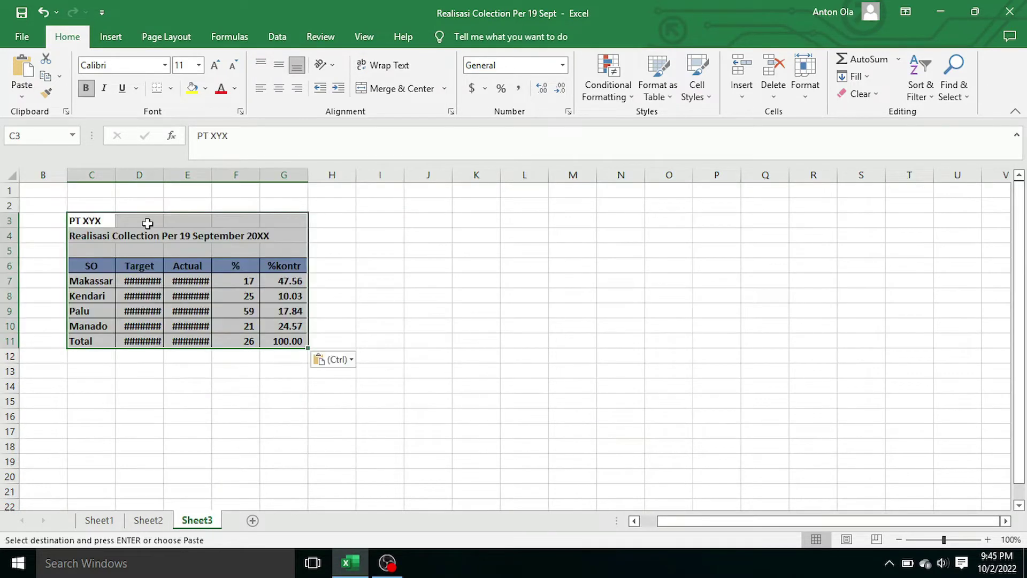
Step: Autofit the widths of all columns on Sheet3 to their contents
double_click(114, 178)
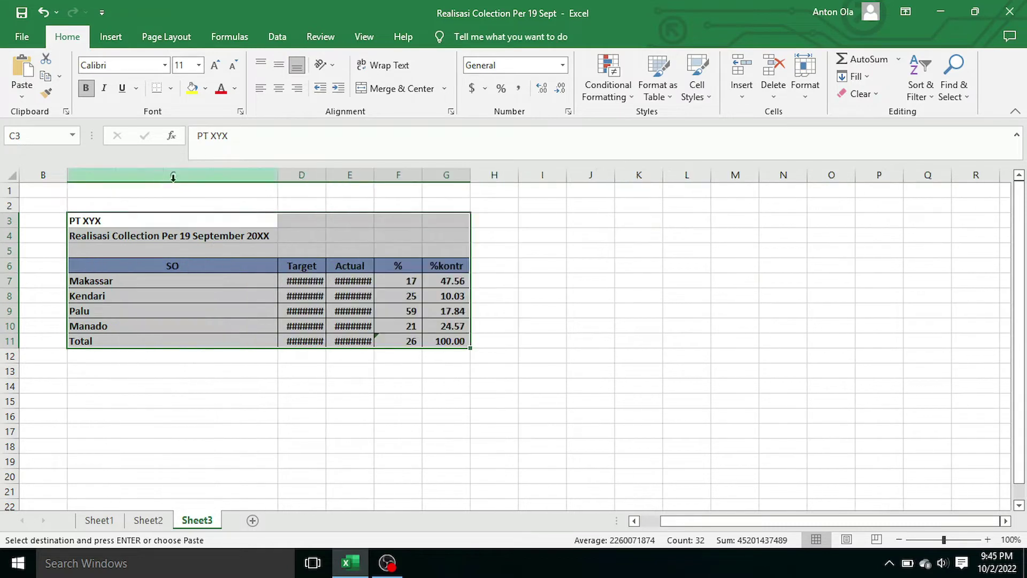
click(335, 177)
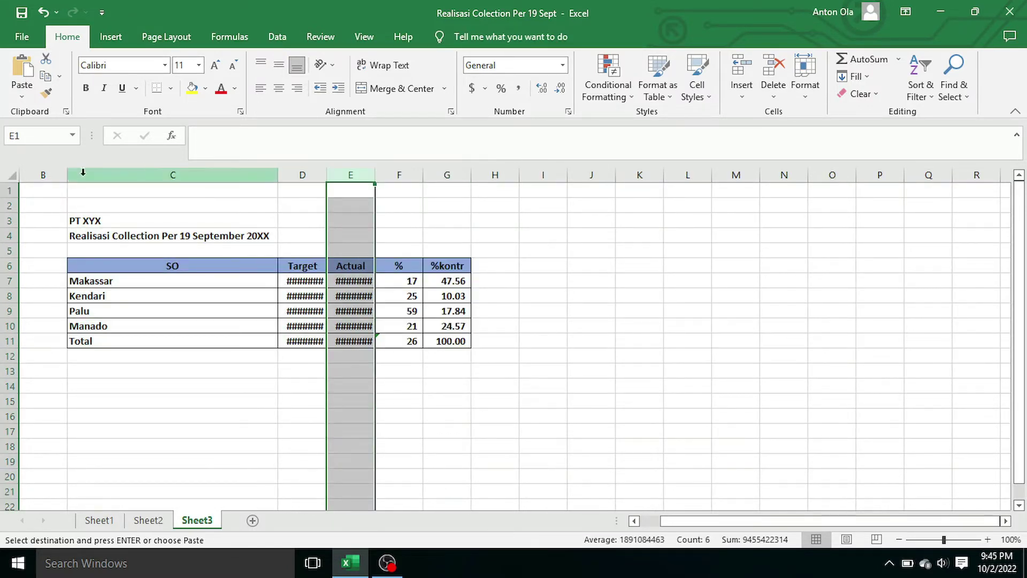
click(7, 180)
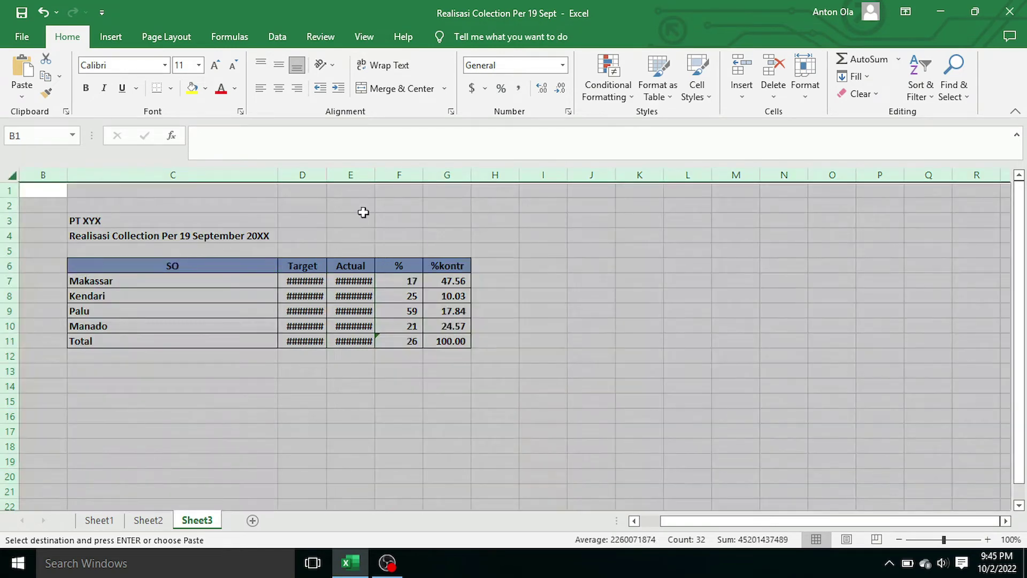
double_click(273, 176)
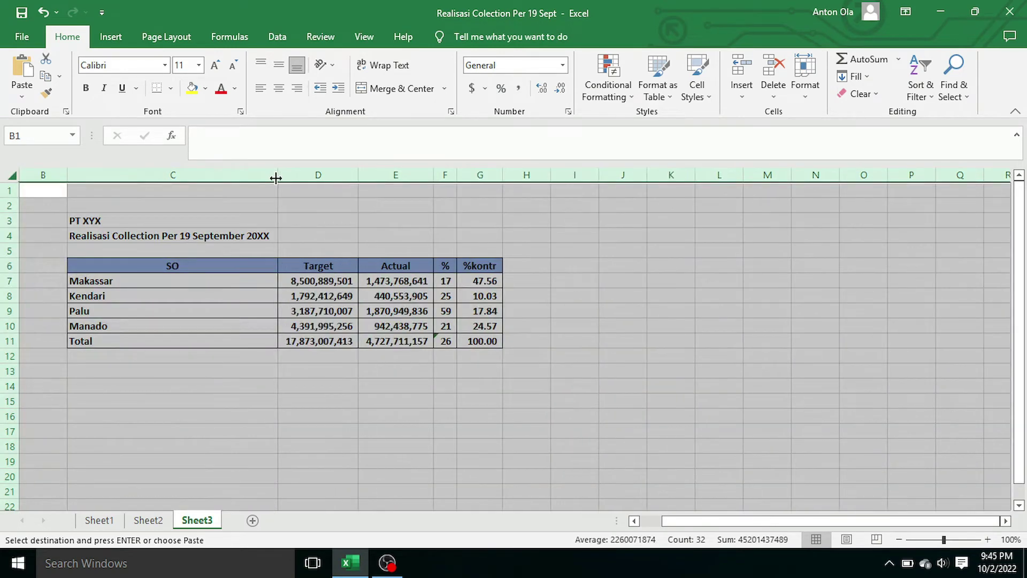
click(568, 267)
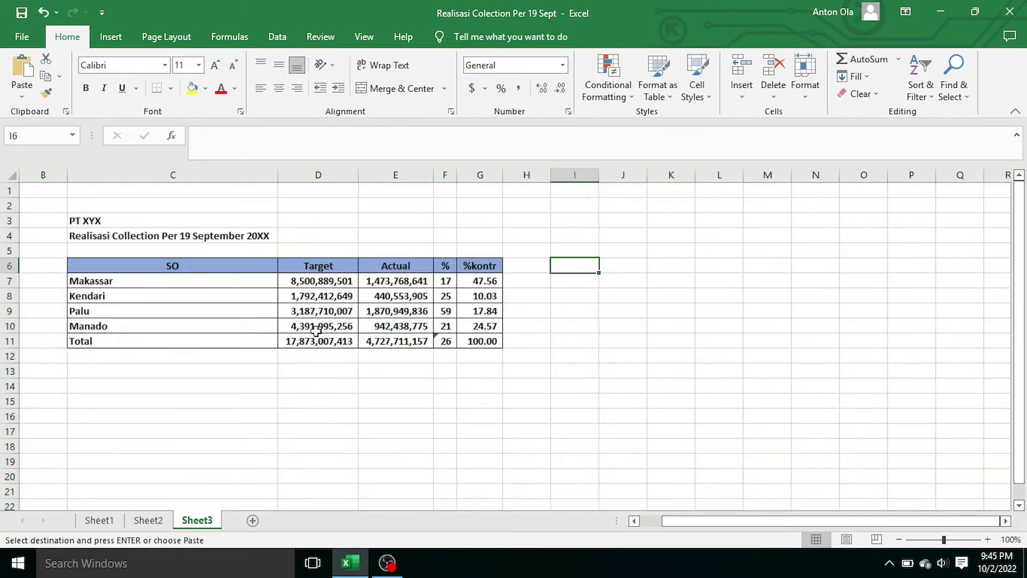
Step: Look over the pasted report on Sheet3, and return to Sheet2 to review the copy below the original table
scroll(495, 295, down, 2)
scroll(557, 320, up, 1)
scroll(557, 320, up, 1)
click(148, 519)
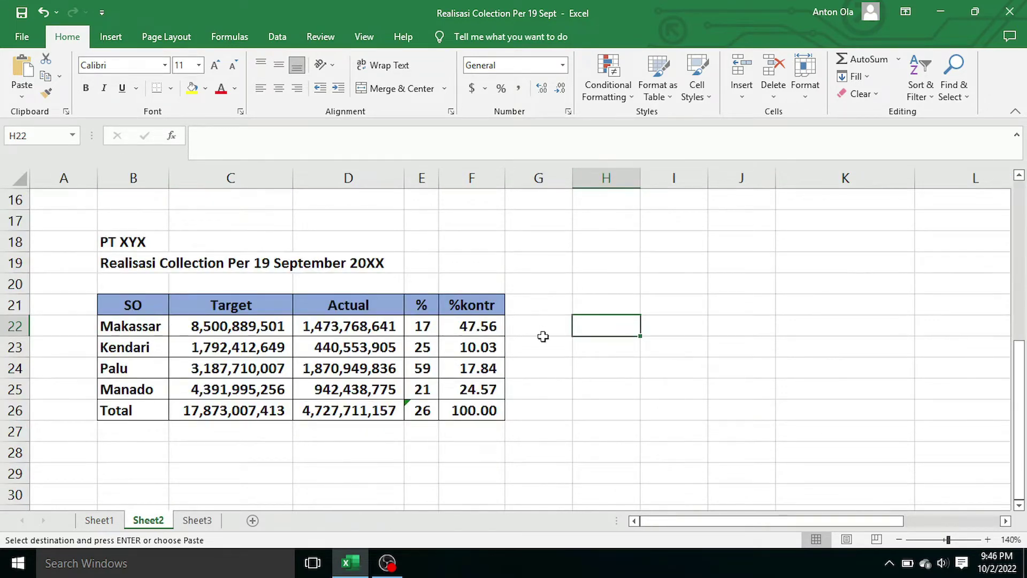
scroll(594, 358, down, 4)
scroll(367, 444, up, 2)
scroll(417, 393, up, 1)
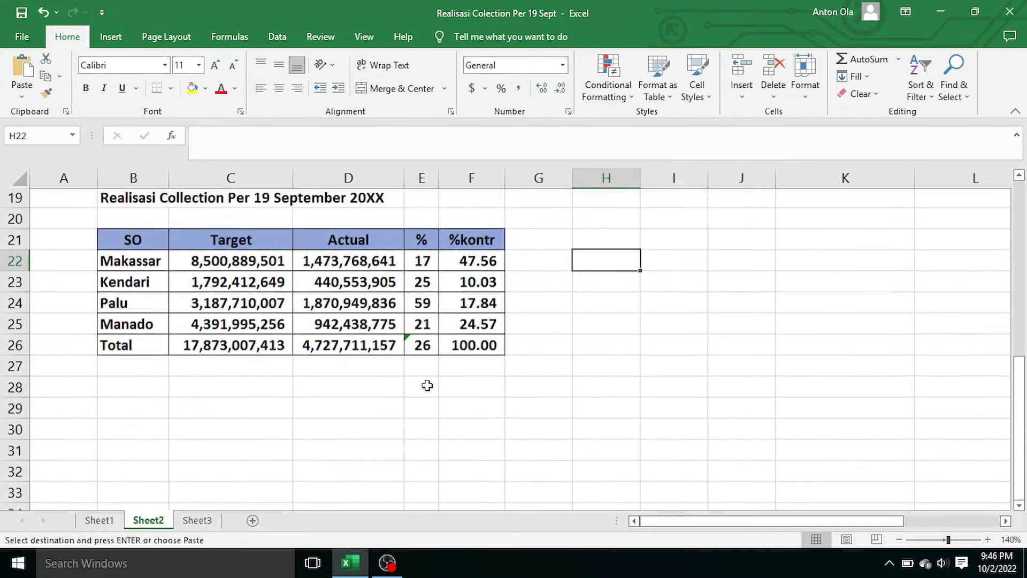
Step: Copy the % and %kontr columns (E21:F26) of the lower report and paste them at I21 on Sheet2
drag(421, 243, 484, 347)
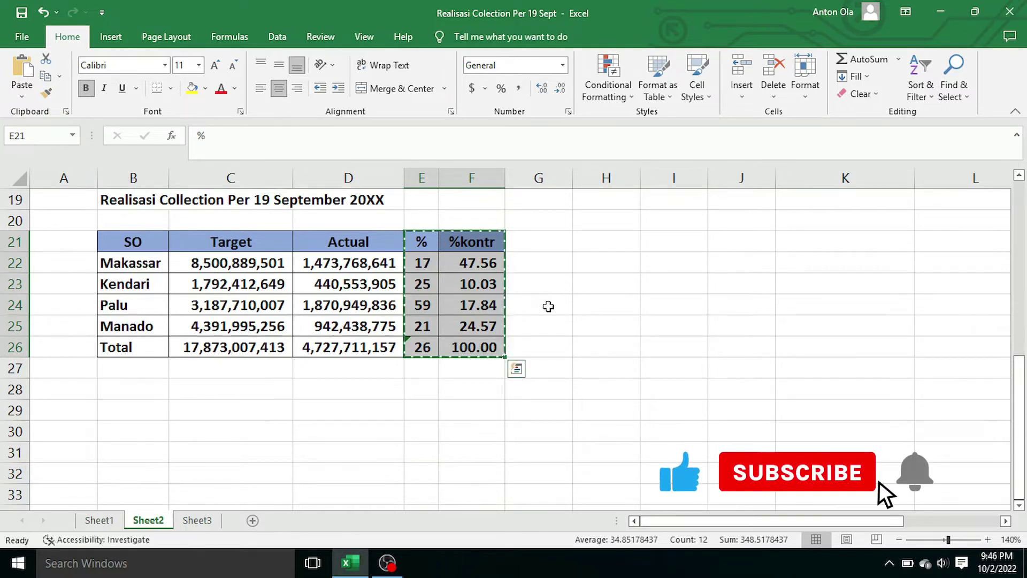
key(ctrl+c)
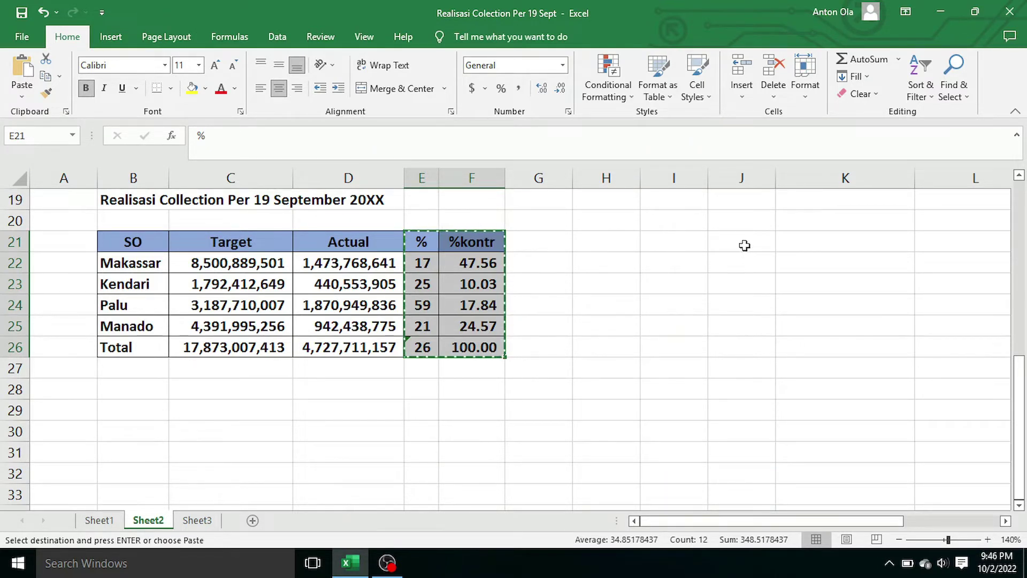
click(658, 238)
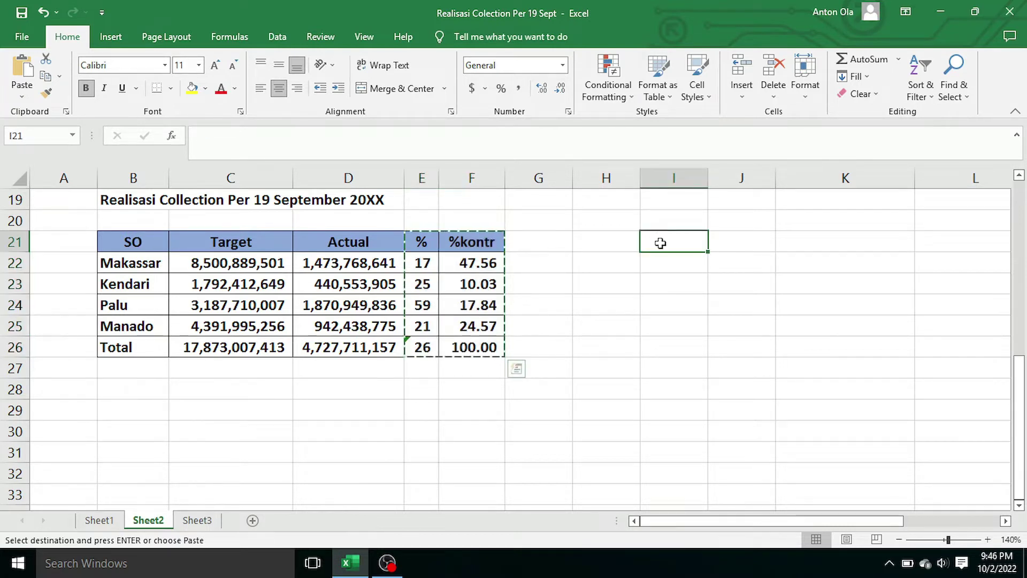
right_click(656, 252)
click(601, 307)
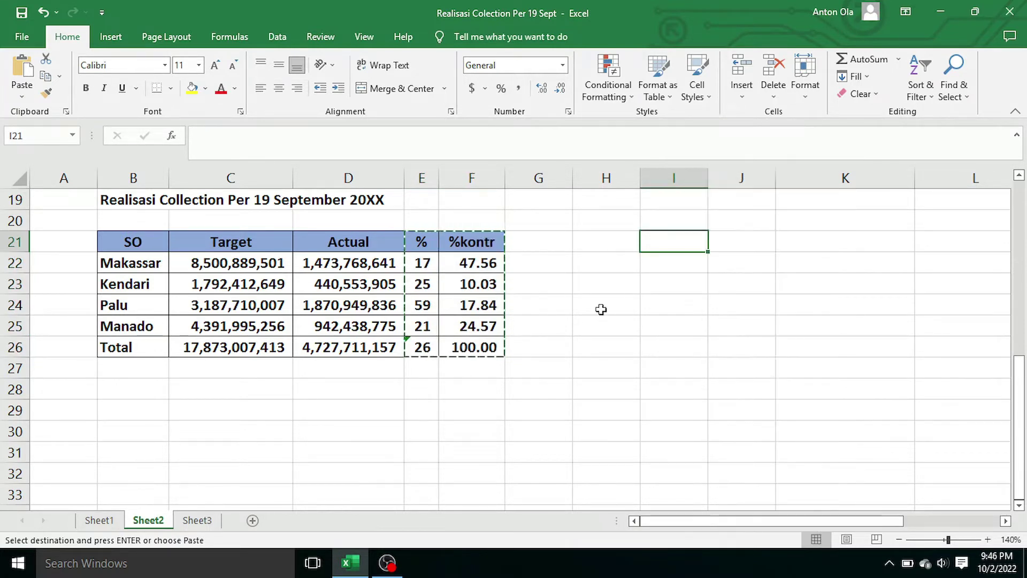
key(ctrl+v)
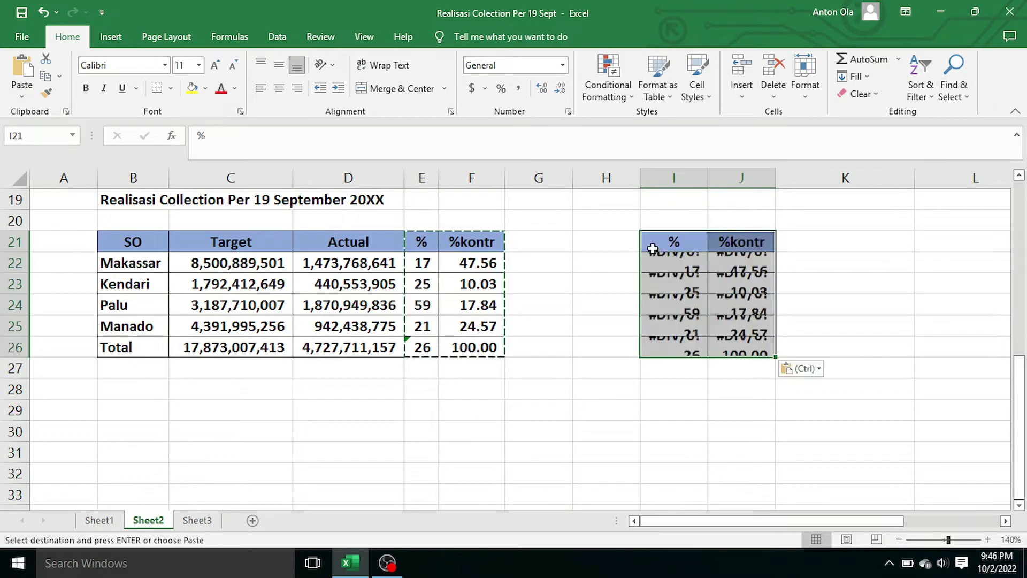
click(834, 255)
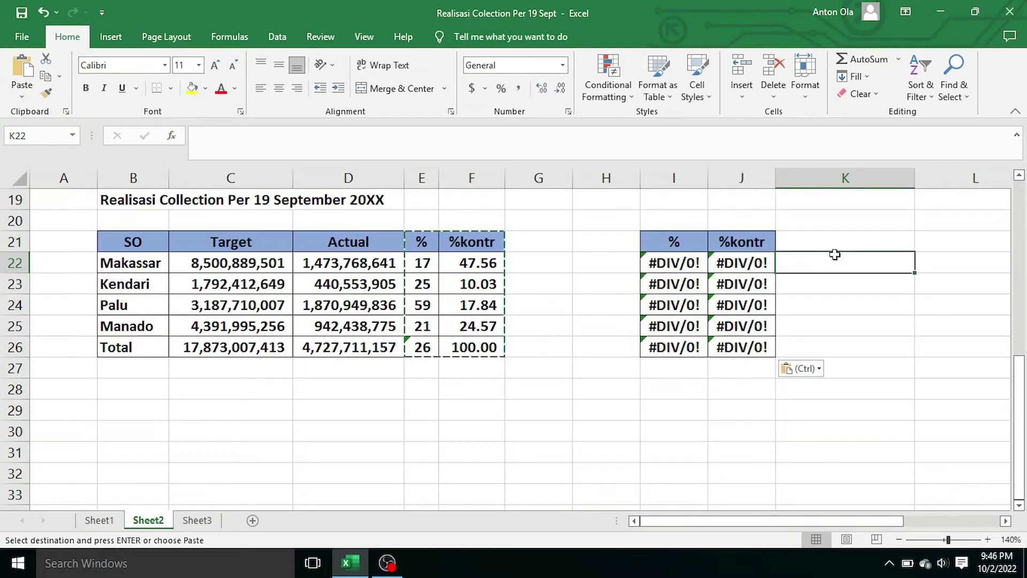
Step: Paste the copied % and %kontr columns below the lower report, starting at B33 on Sheet2
scroll(323, 433, down, 3)
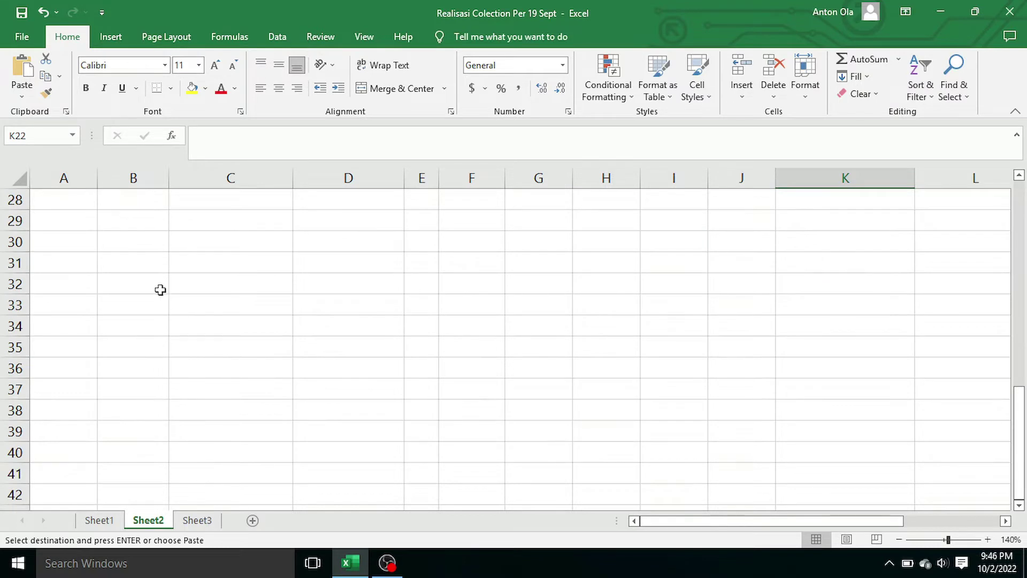
scroll(160, 289, down, 1)
scroll(153, 305, up, 2)
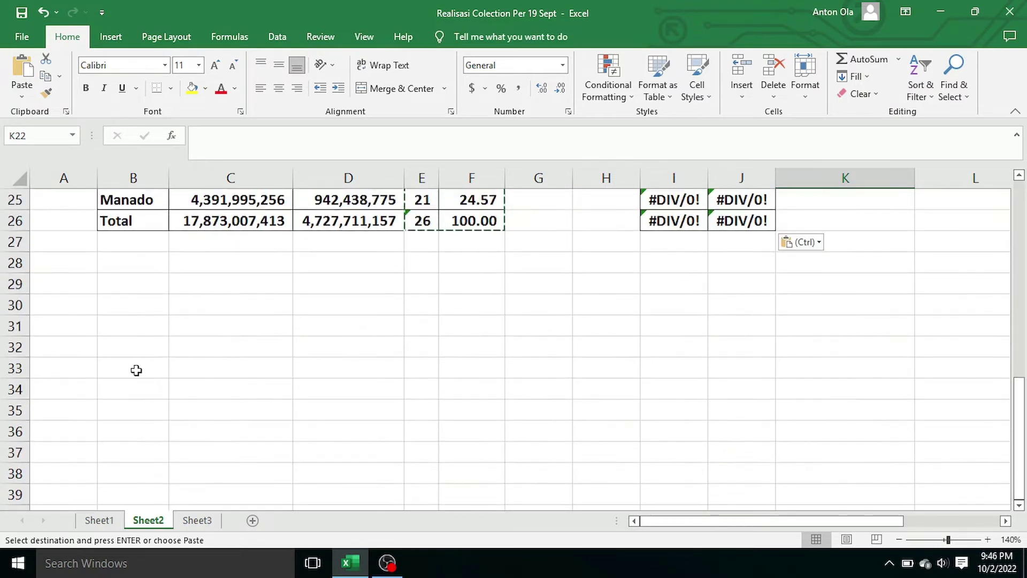
click(134, 369)
key(ctrl+v)
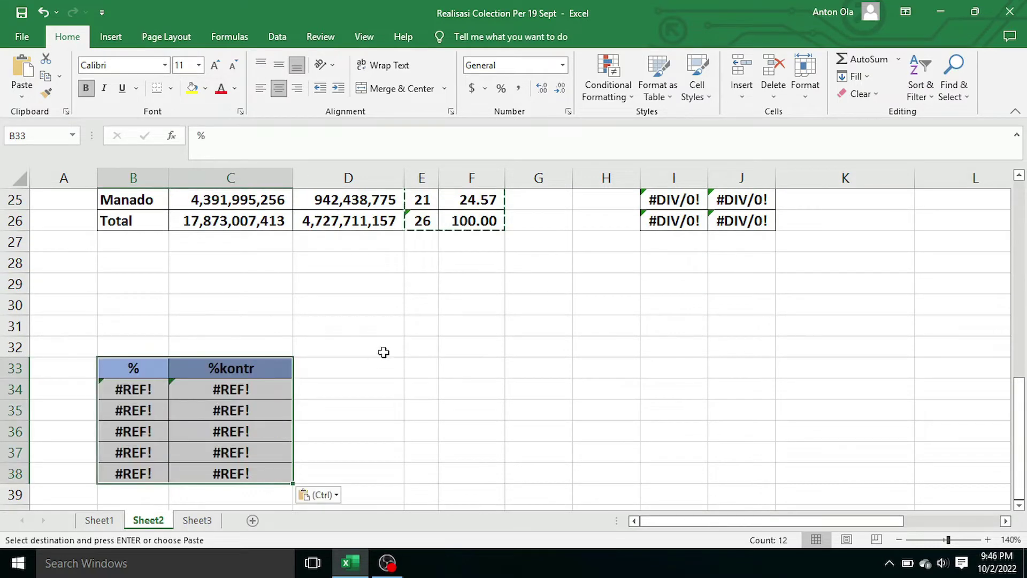
click(406, 331)
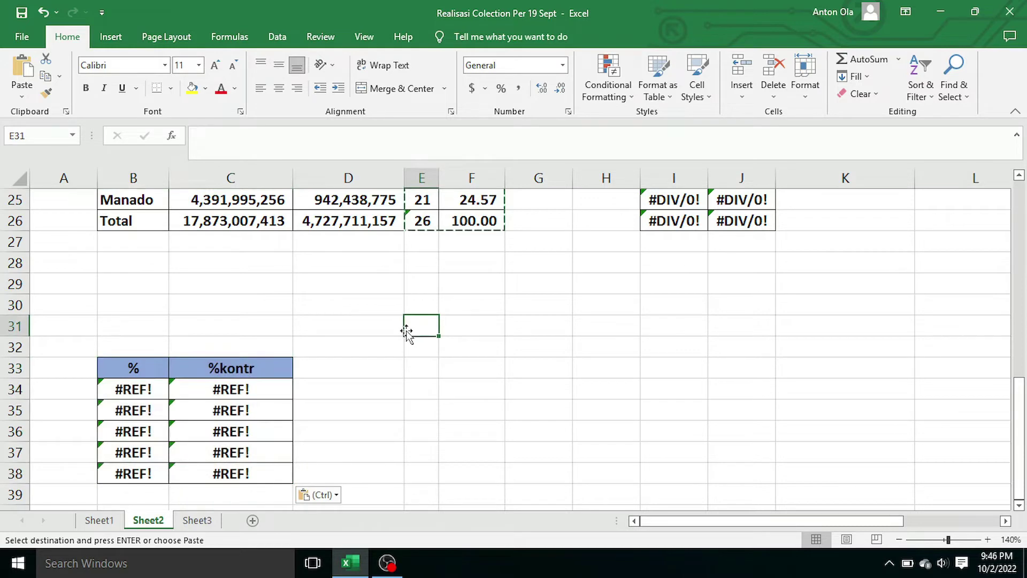
Step: Paste the copied % and %kontr columns beside the report on Sheet3, starting at J6
click(197, 520)
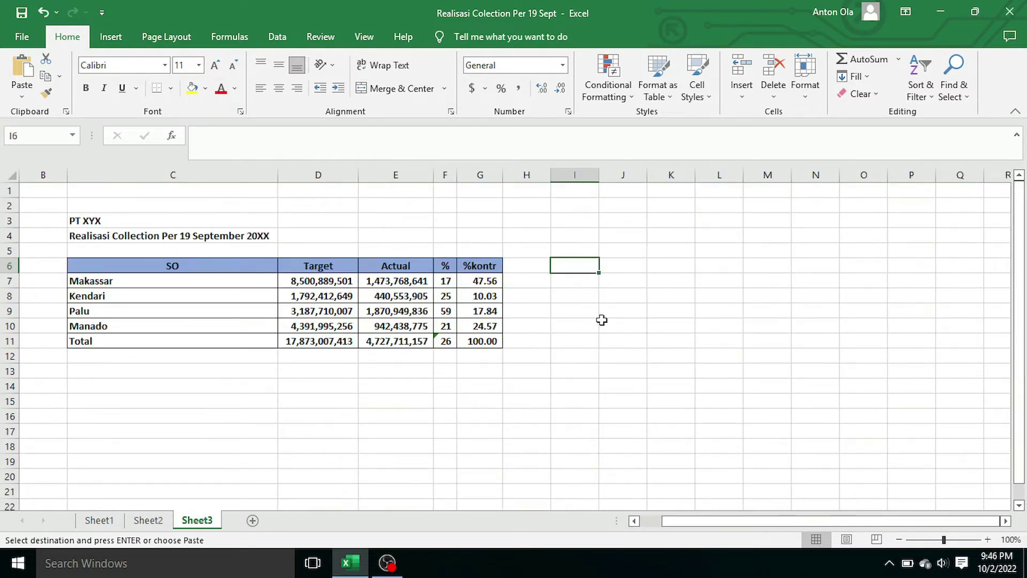
right_click(636, 316)
key(Escape)
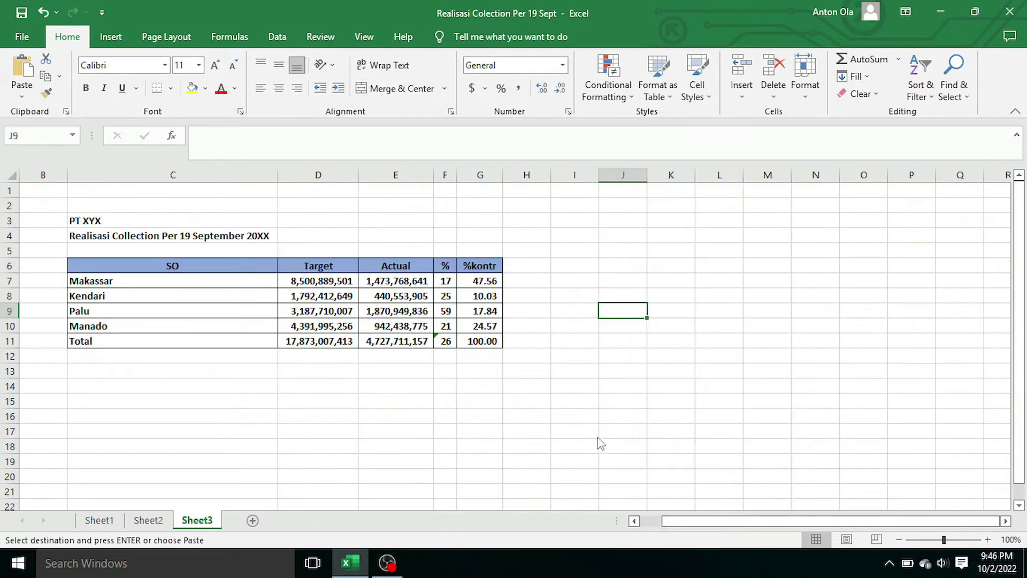
click(618, 269)
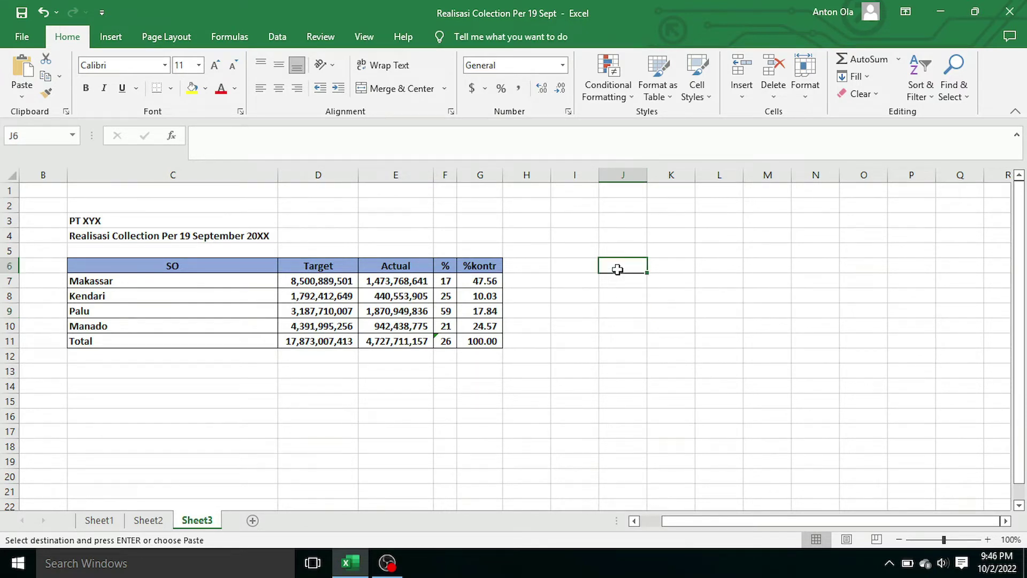
key(ctrl+v)
click(758, 271)
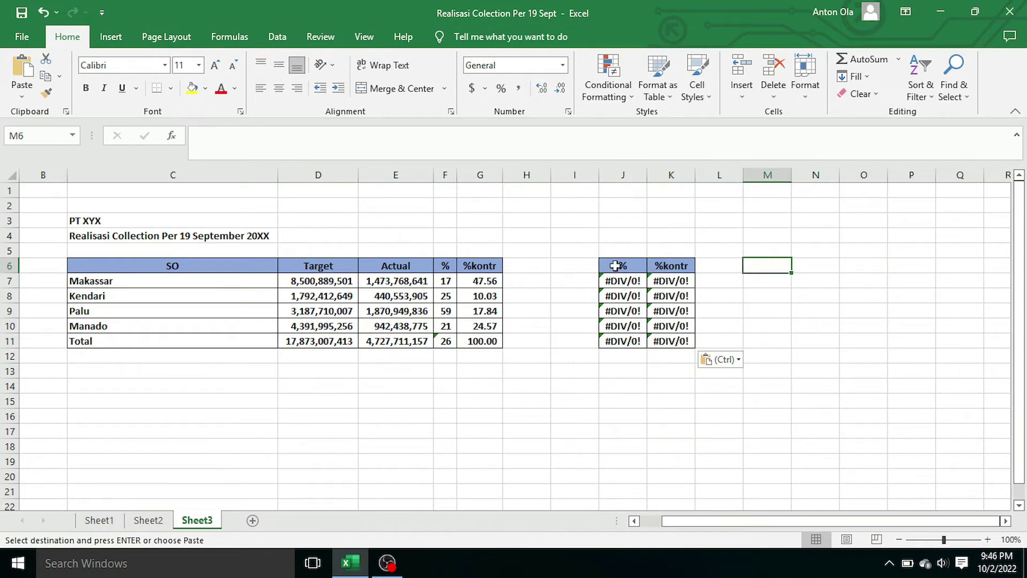
Step: Select the pasted % and %kontr block on Sheet3 and narrow the report's SO column C
drag(615, 265, 673, 345)
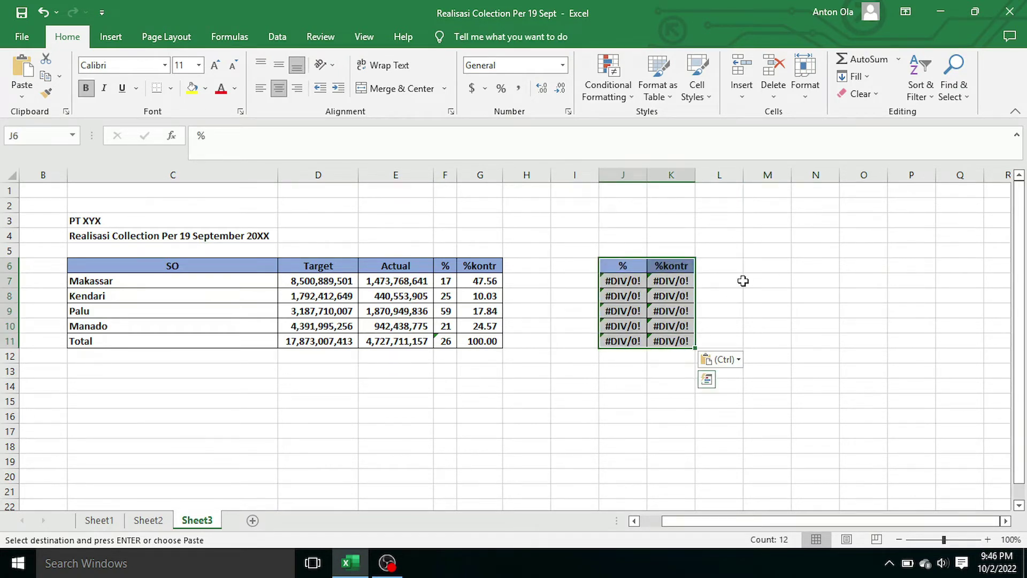
scroll(729, 252, down, 2)
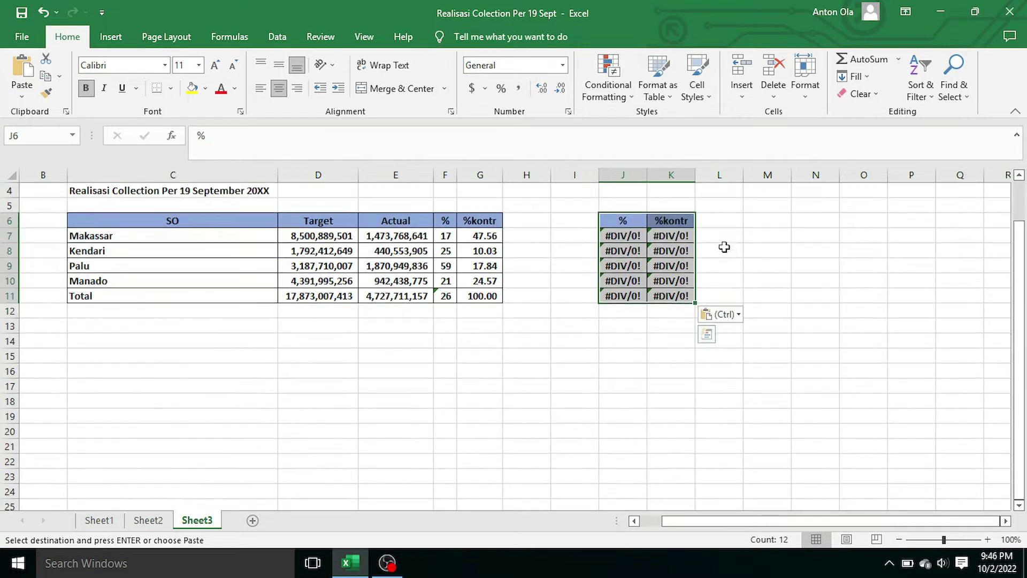
scroll(563, 298, up, 1)
scroll(490, 354, up, 1)
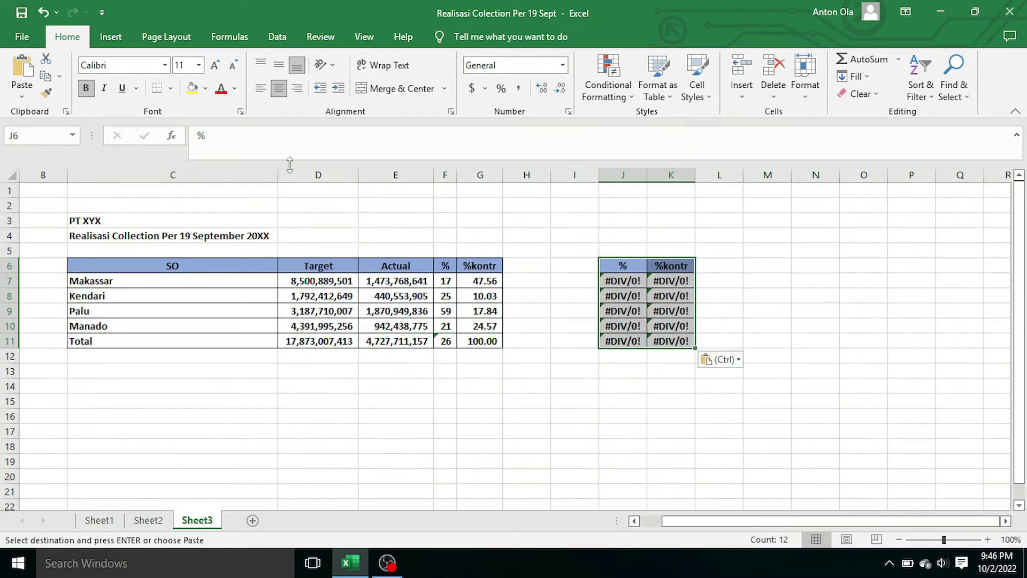
drag(279, 175, 227, 184)
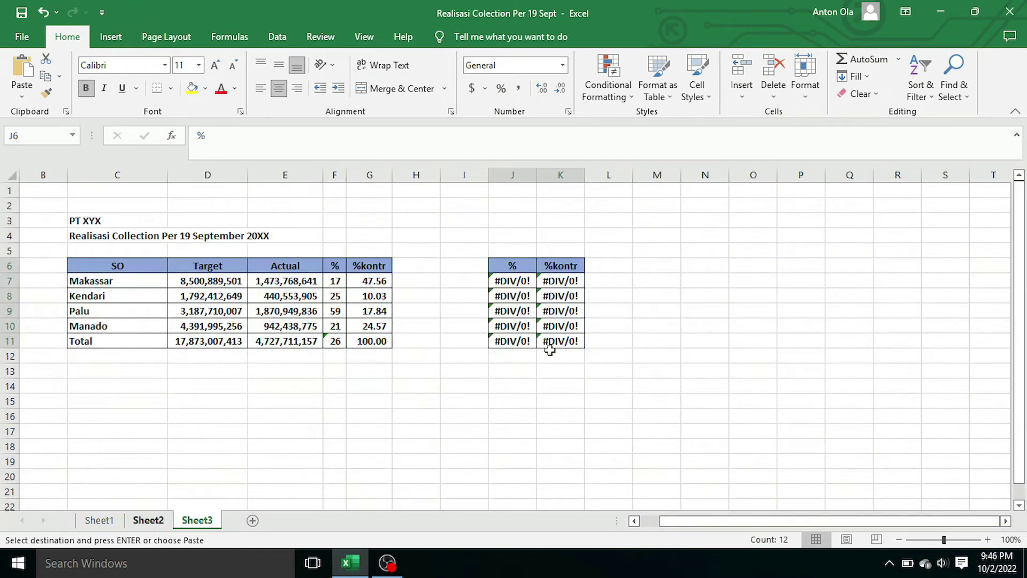
Step: Compare the pasted % and %kontr blocks on Sheet2 and Sheet3 with the original report at the top of Sheet2
key(ctrl+Page_Up)
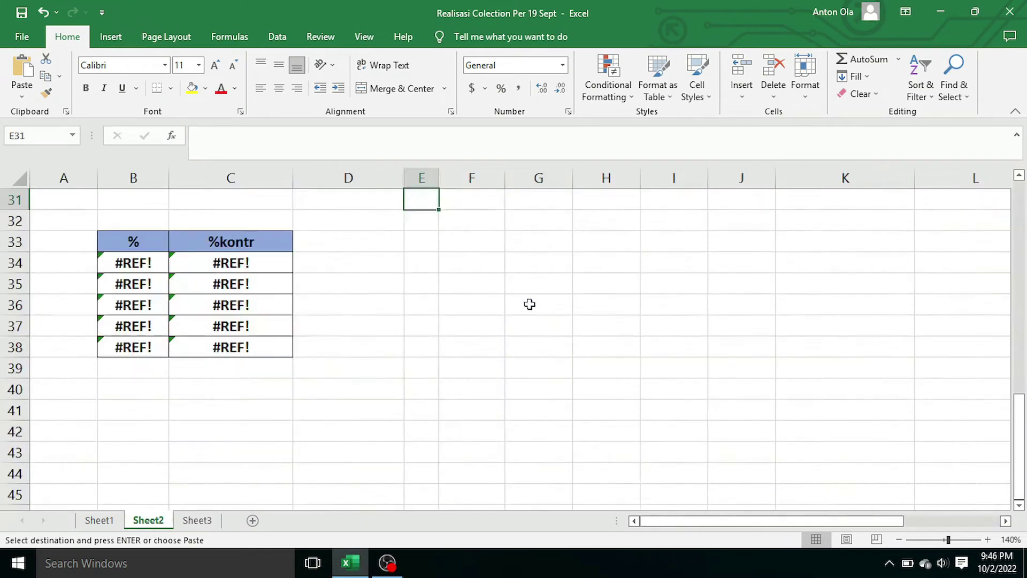
click(196, 520)
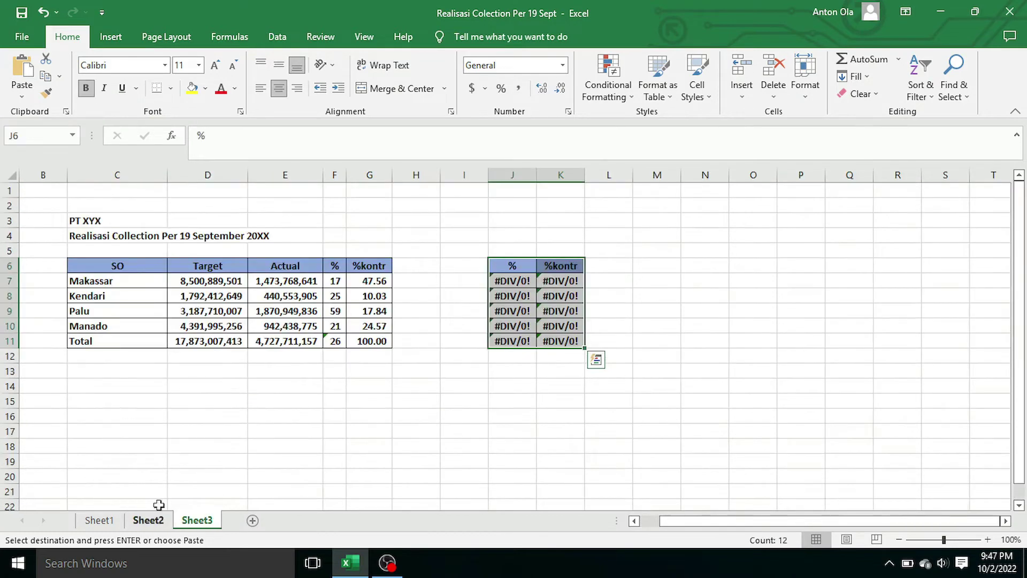
scroll(422, 328, down, 1)
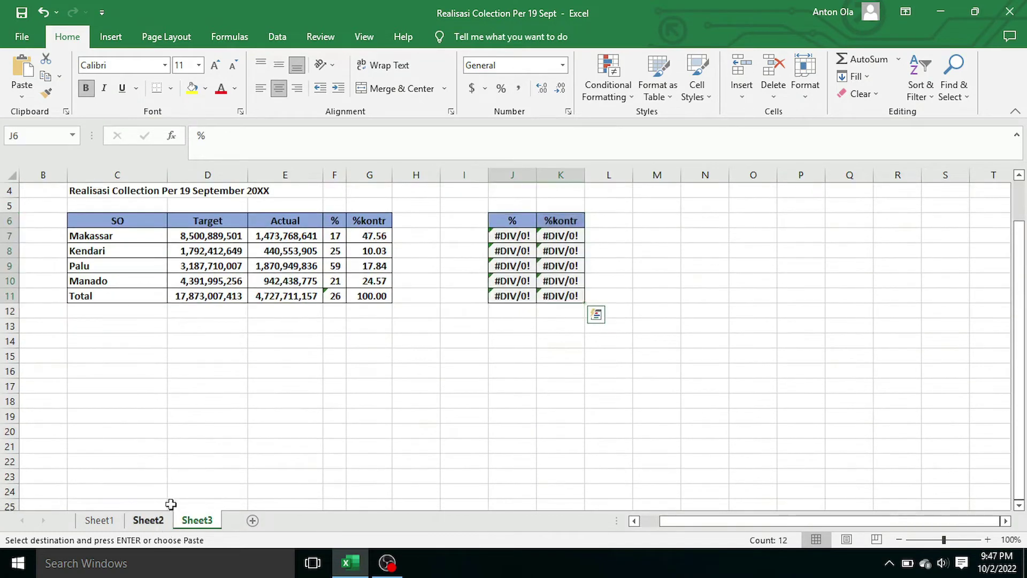
key(ctrl+Page_Up)
scroll(360, 369, up, 1)
scroll(360, 369, down, 1)
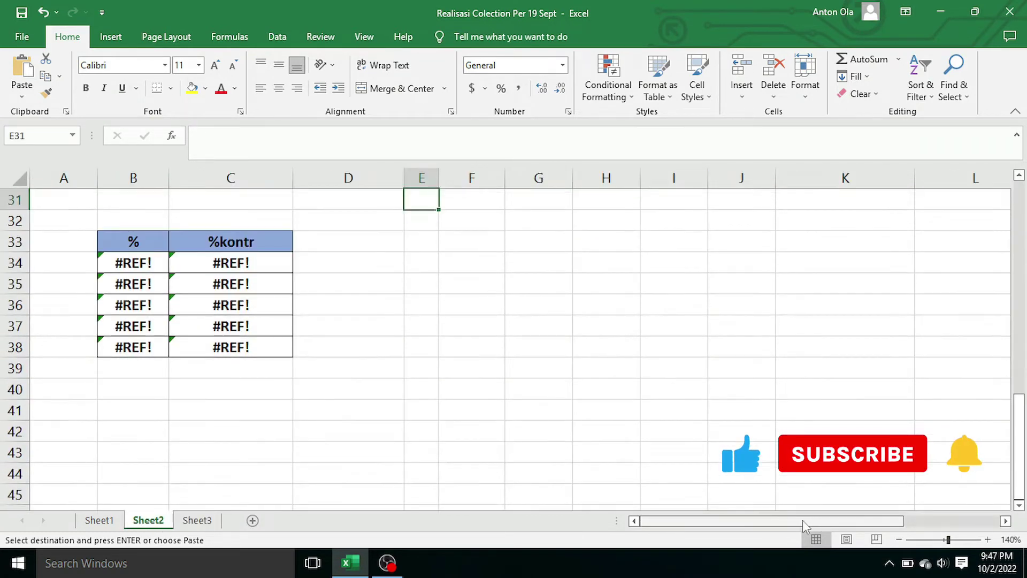
scroll(820, 411, up, 3)
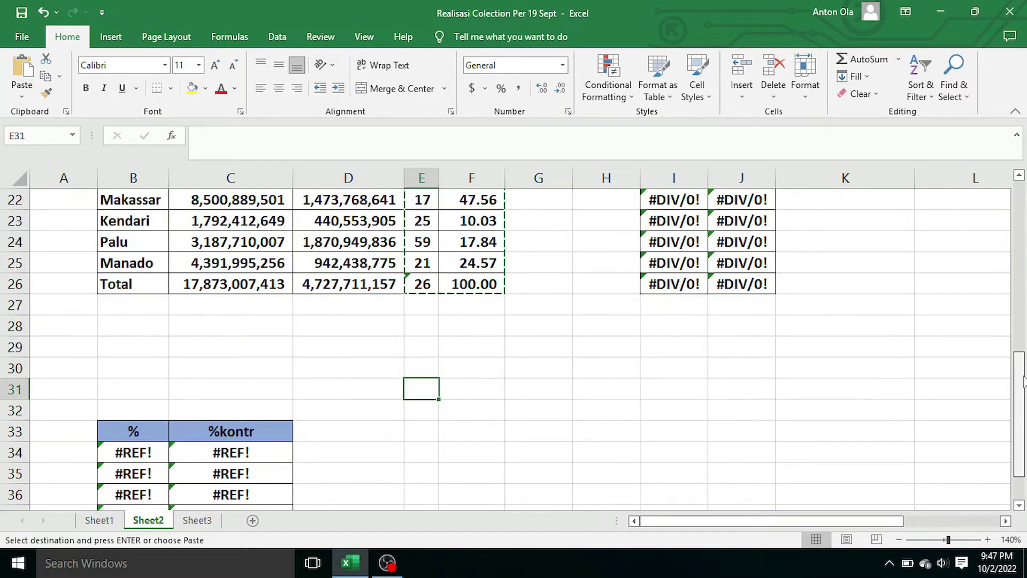
scroll(1022, 381, up, 7)
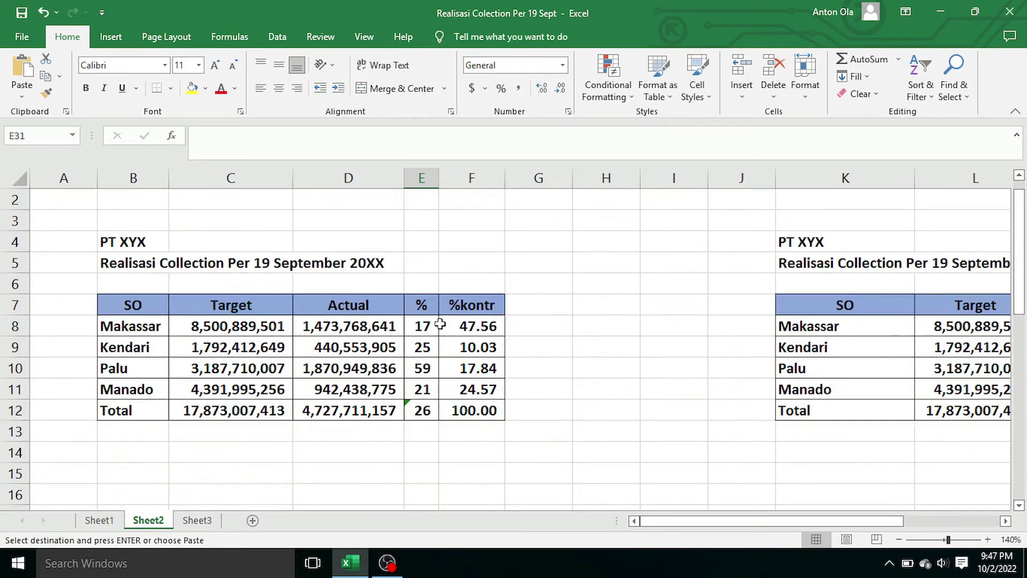
Step: Copy the % and %kontr columns (E7:F12) of the original report on Sheet2
drag(421, 304, 486, 410)
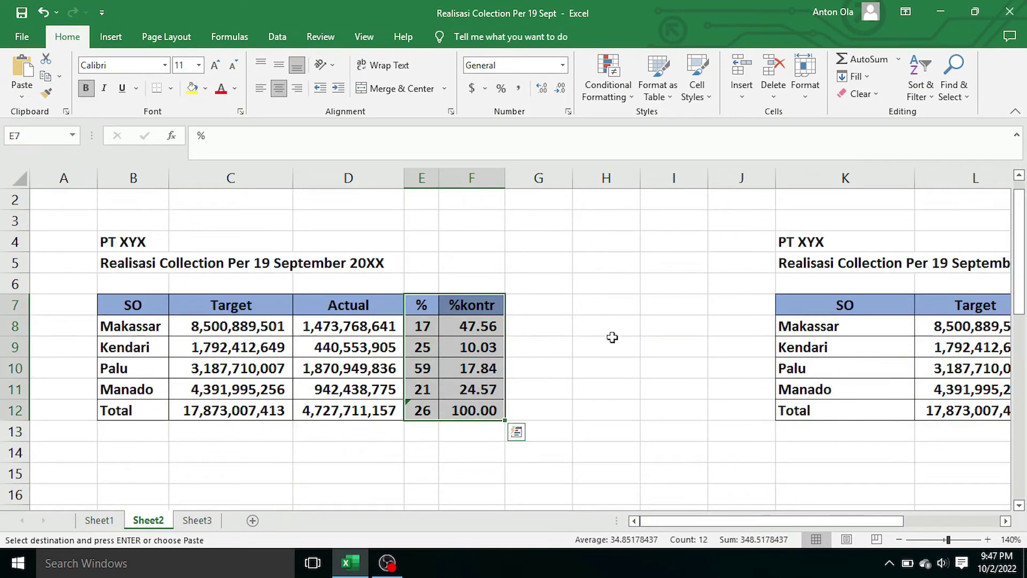
scroll(616, 334, down, 1)
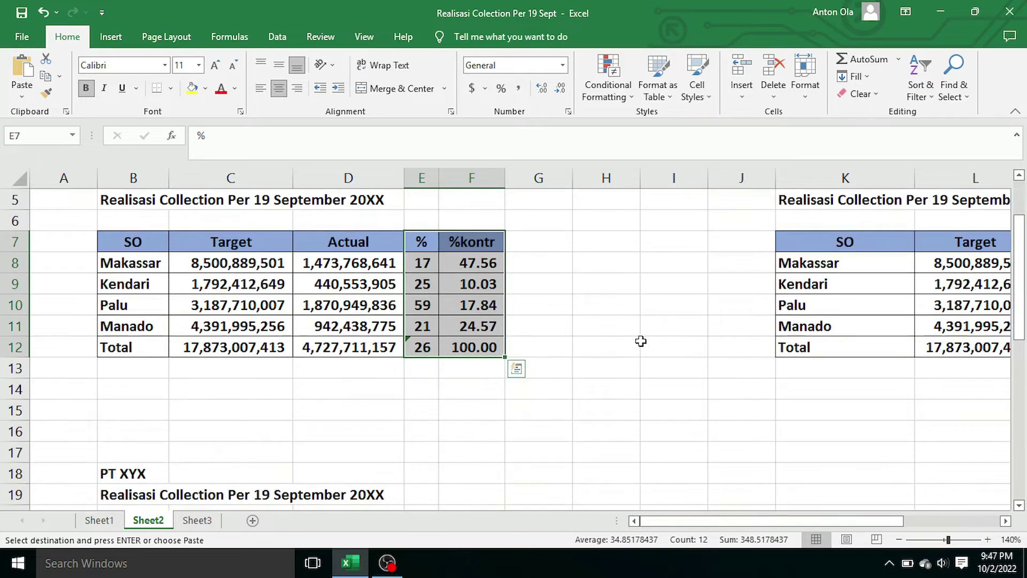
scroll(640, 342, down, 1)
scroll(718, 412, down, 1)
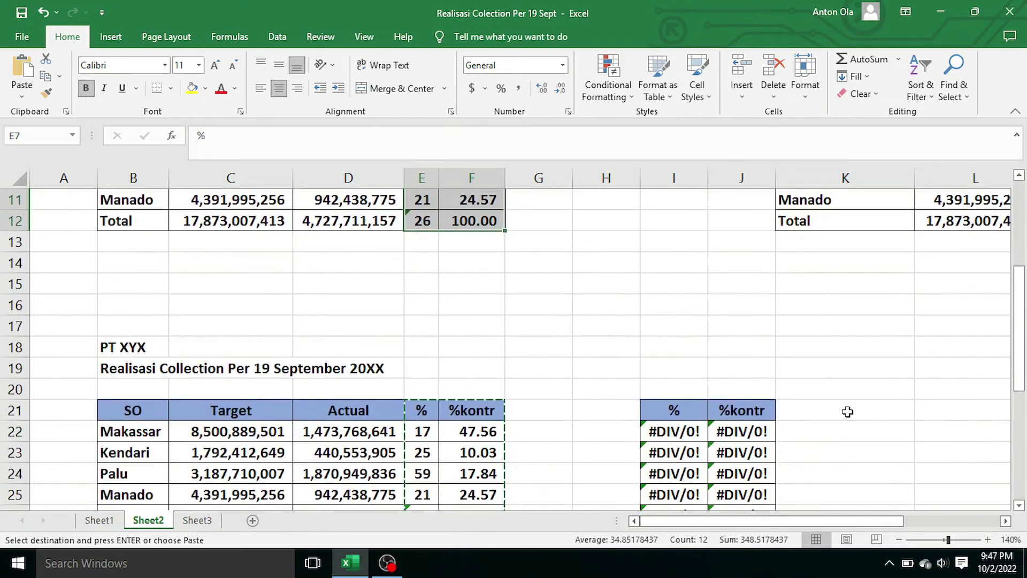
scroll(538, 371, down, 2)
scroll(465, 328, up, 4)
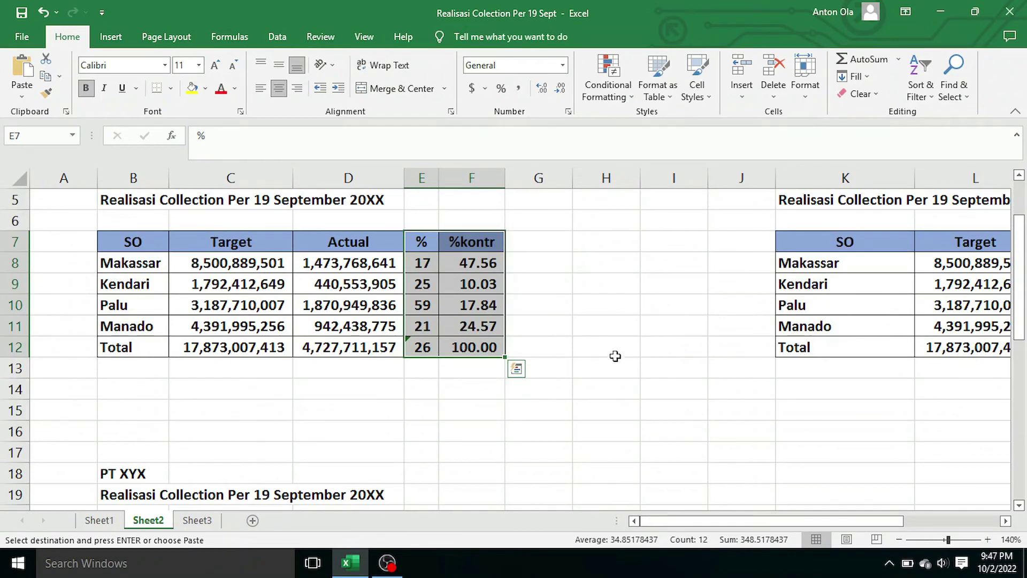
key(ctrl+c)
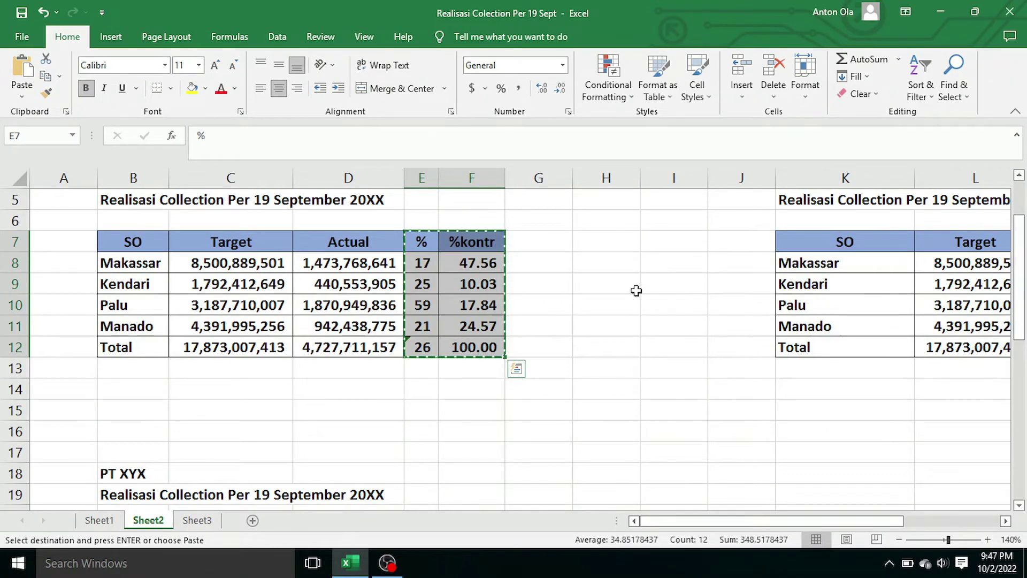
Step: Paste the copied % and %kontr columns at I33 on Sheet2 as values only, using Paste Special
scroll(709, 362, down, 4)
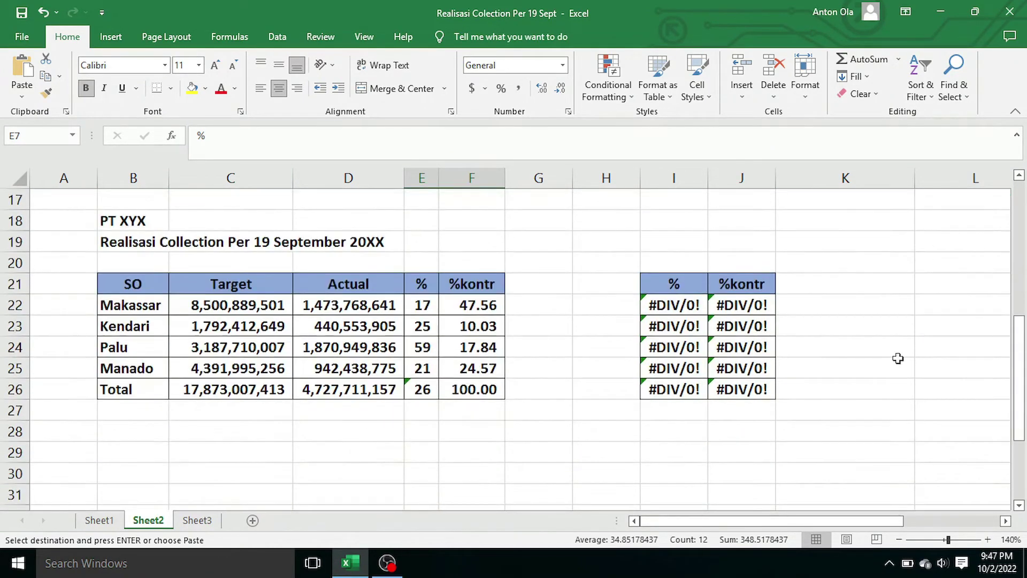
scroll(729, 440, down, 3)
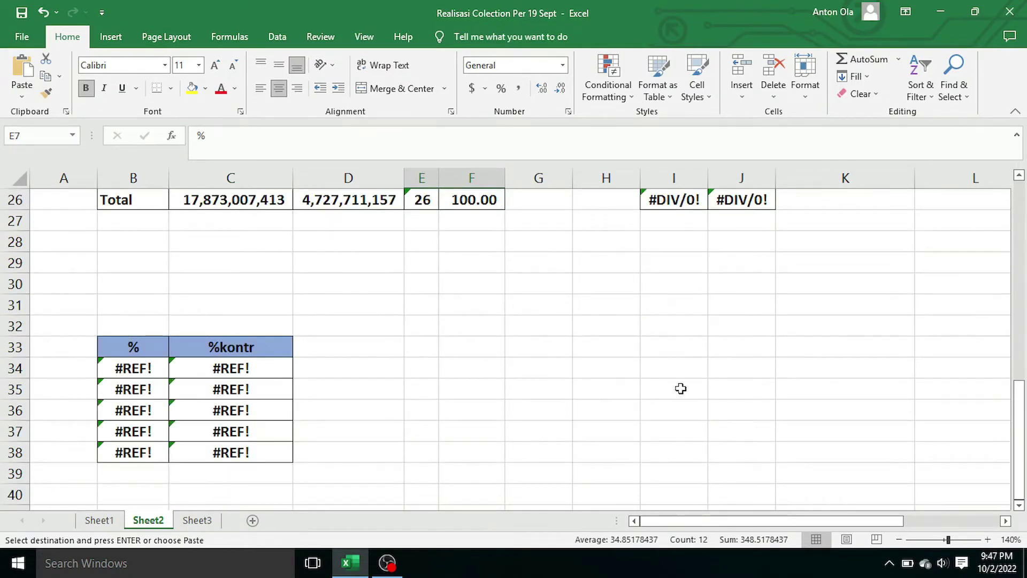
click(664, 348)
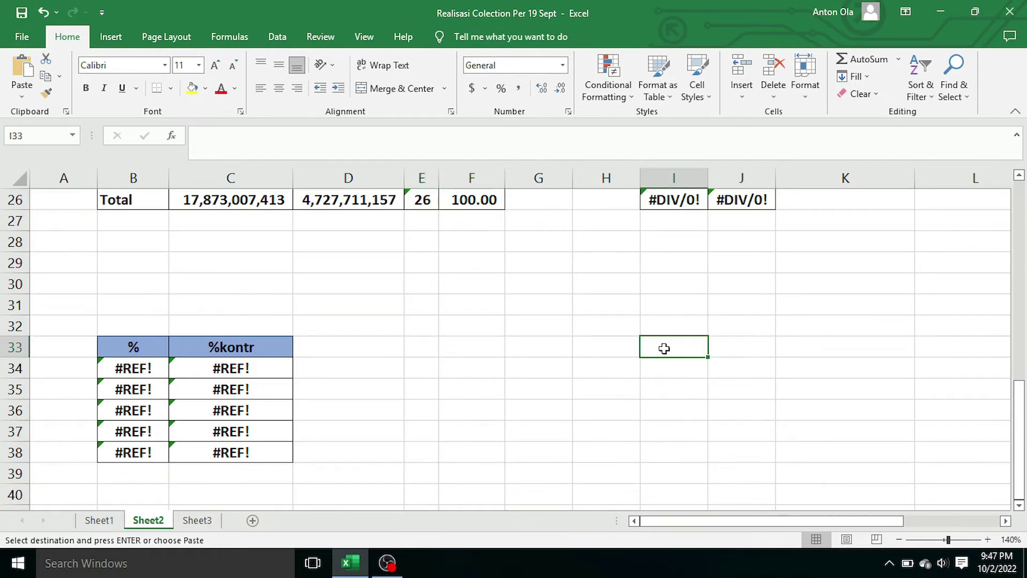
right_click(664, 348)
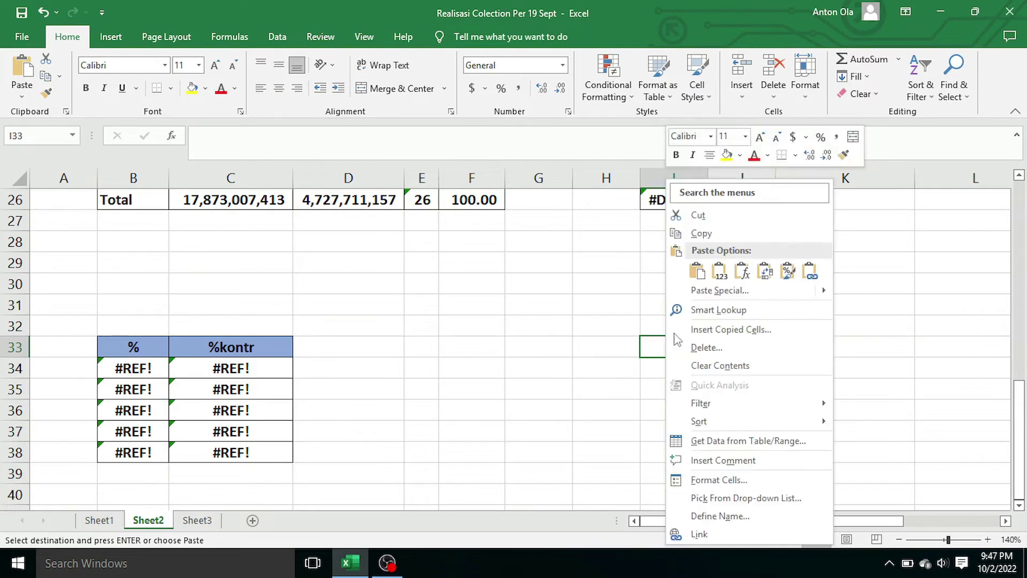
click(785, 293)
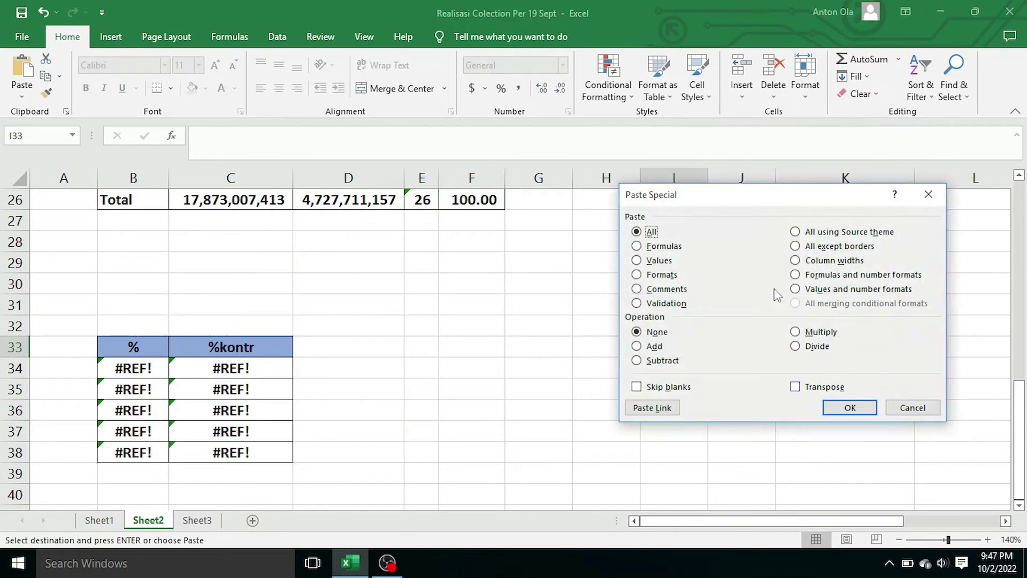
click(637, 261)
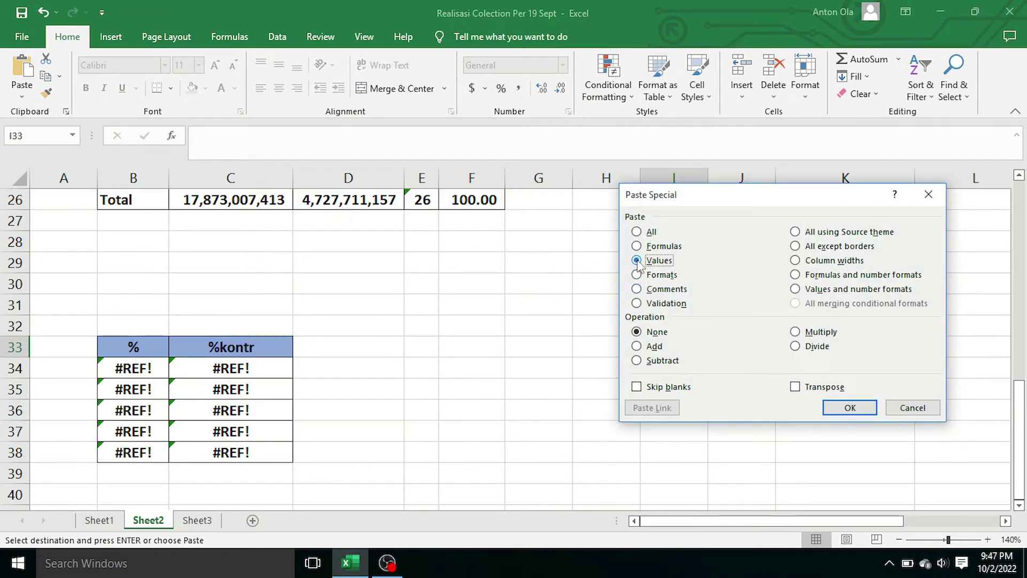
click(853, 405)
click(784, 371)
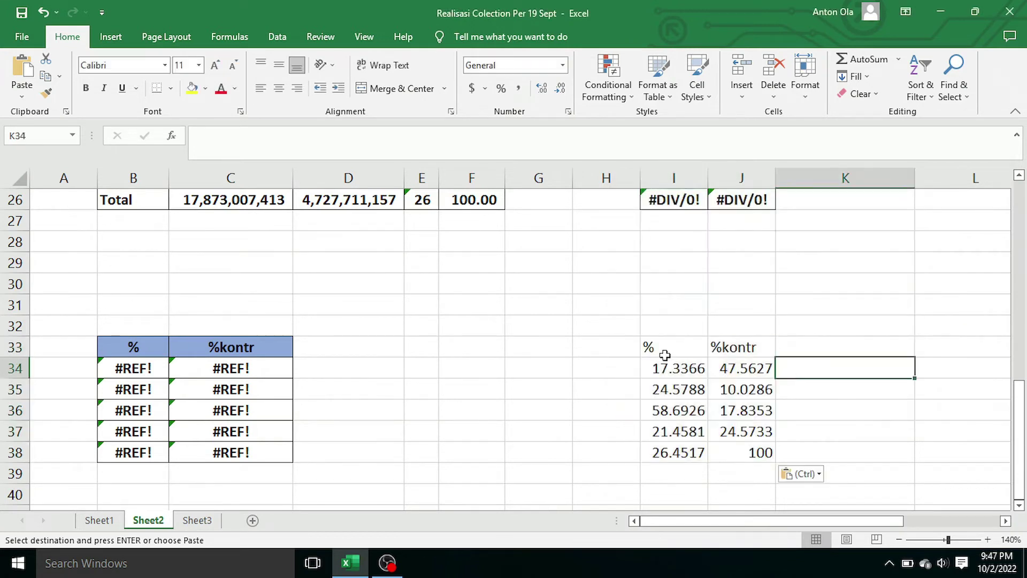
Step: Format the pasted numbers in I34:J38 with the comma style and no decimal places
drag(657, 350, 744, 347)
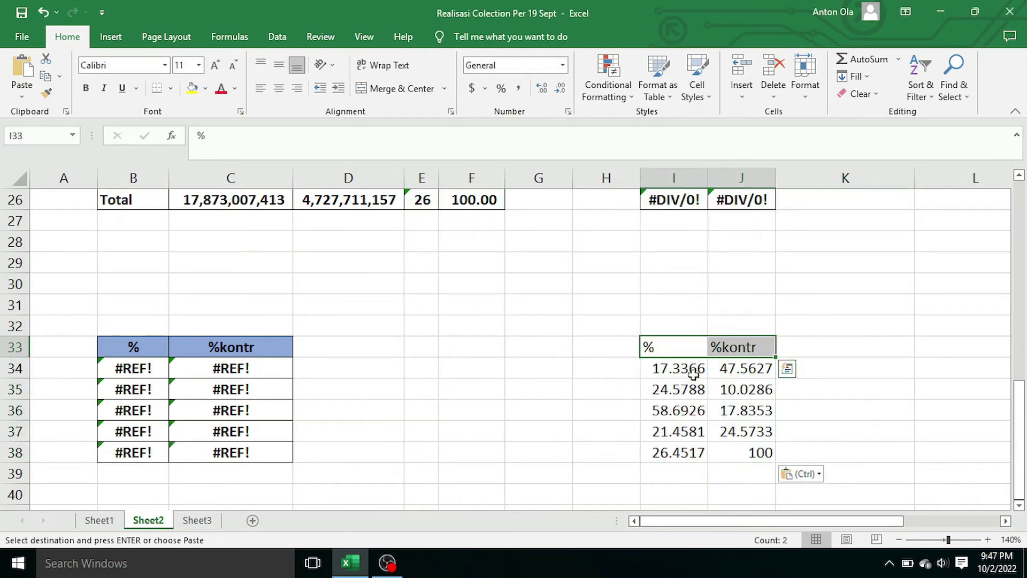
drag(693, 373, 755, 450)
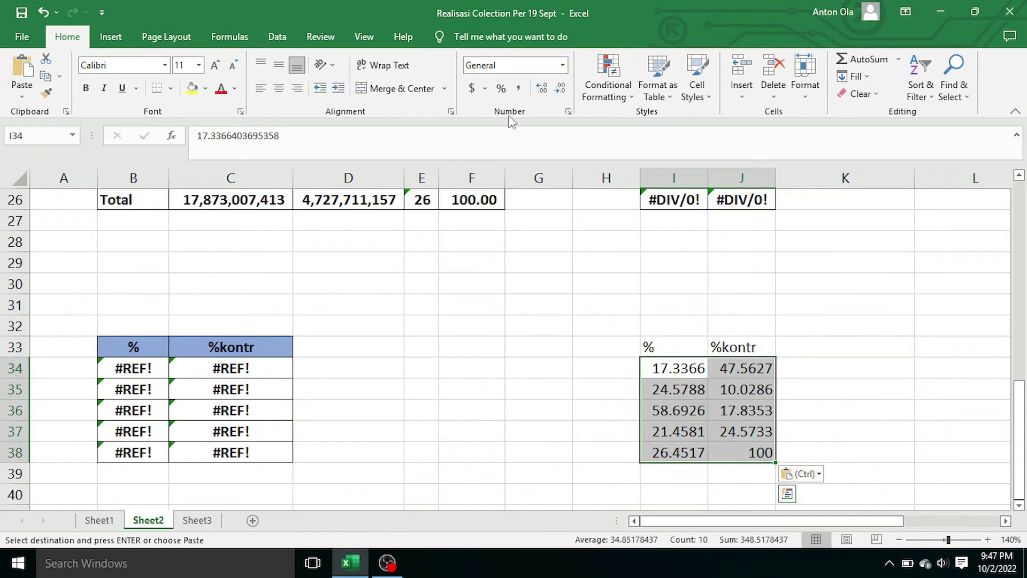
click(515, 90)
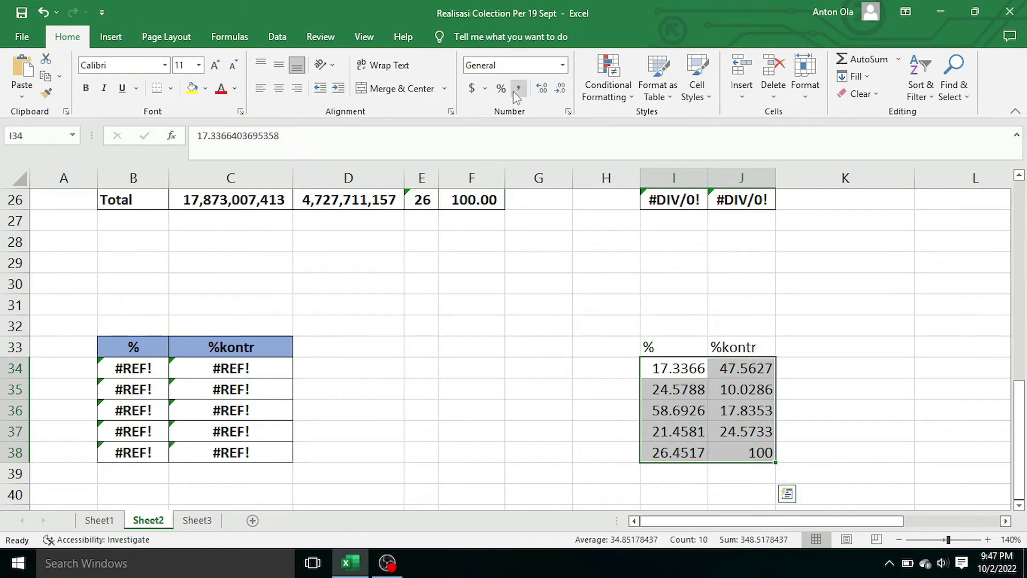
click(558, 89)
click(558, 90)
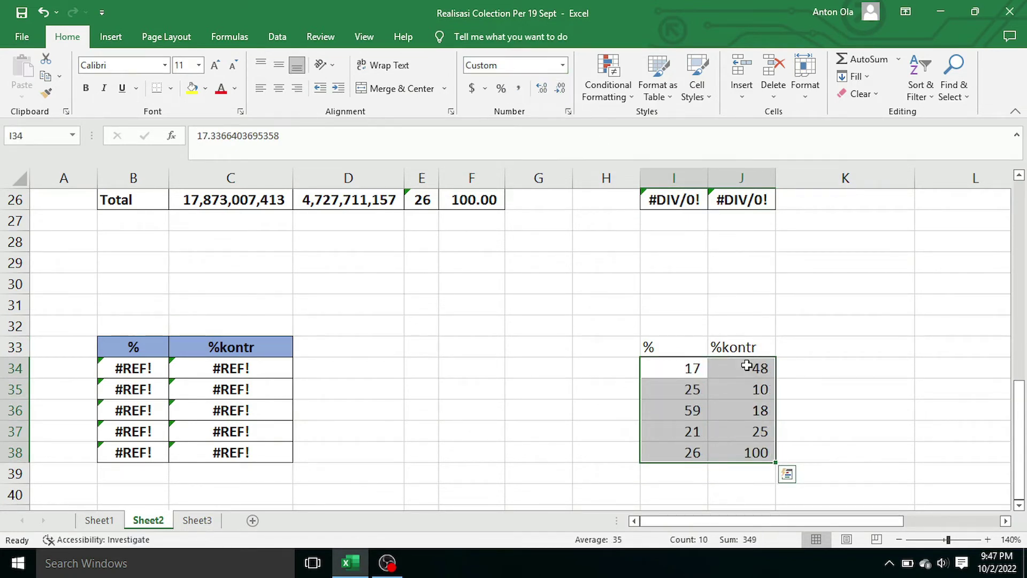
drag(689, 366, 690, 451)
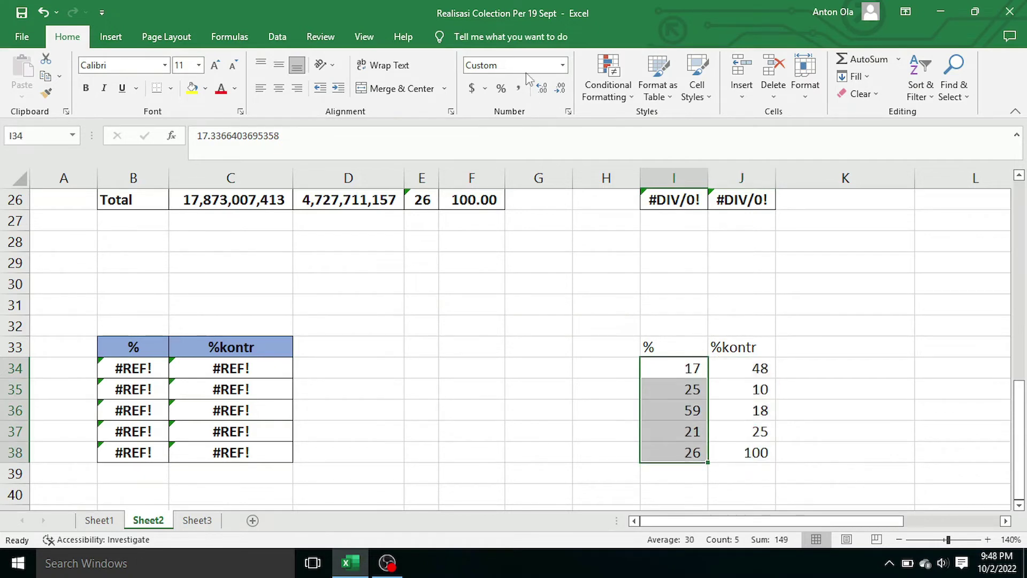
scroll(691, 328, up, 5)
scroll(672, 294, up, 2)
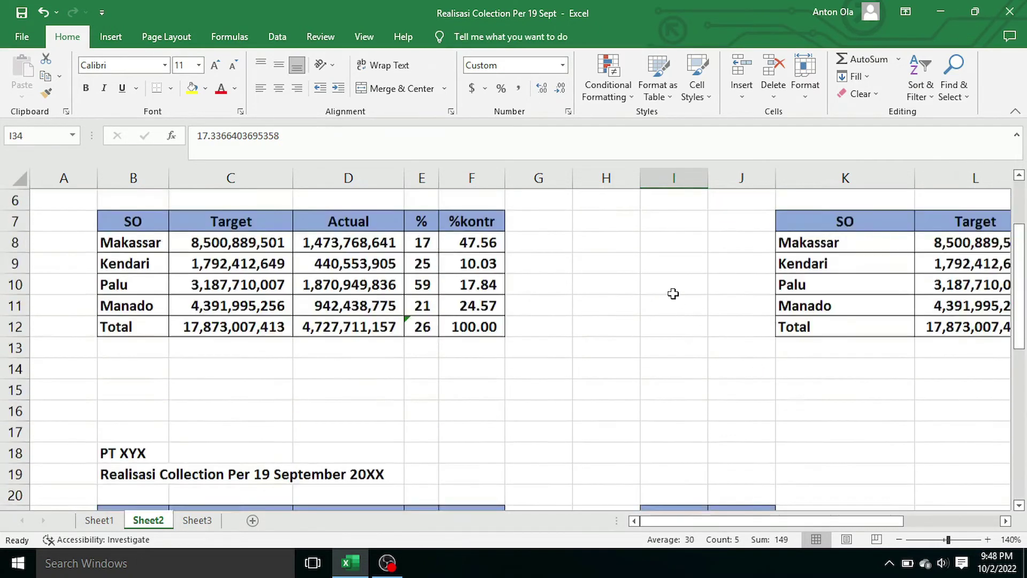
scroll(672, 294, up, 2)
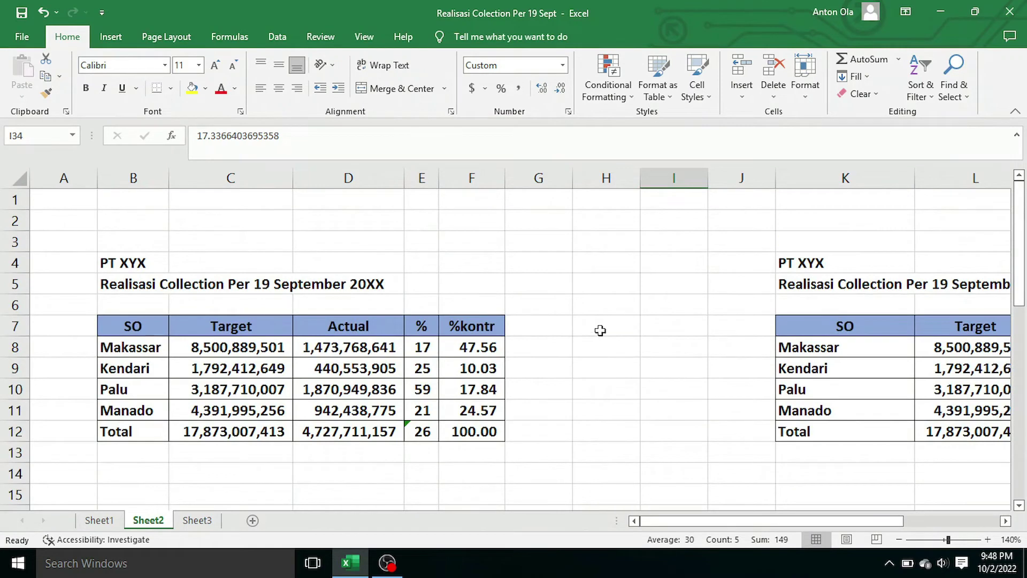
click(599, 330)
right_click(598, 329)
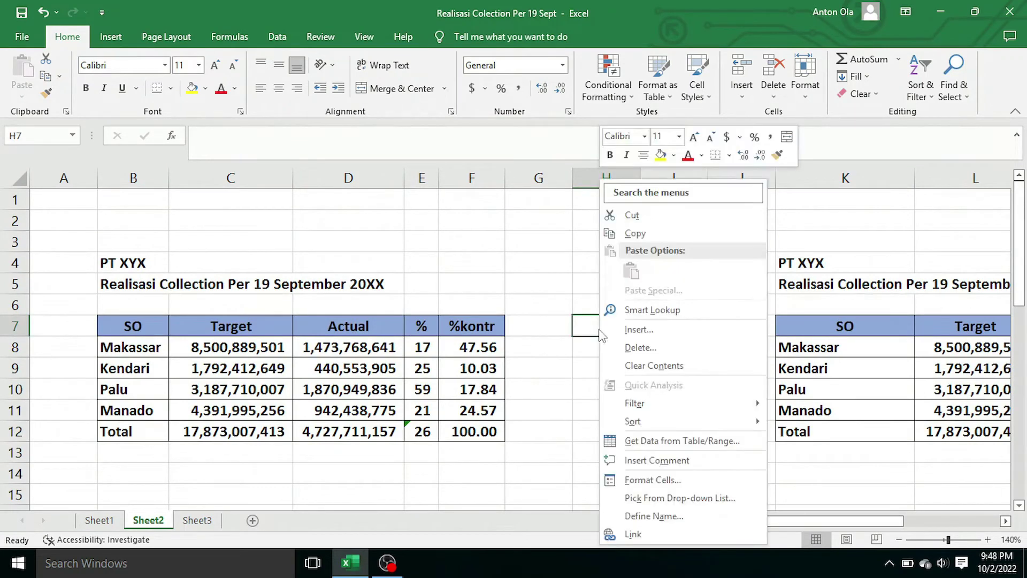
click(566, 274)
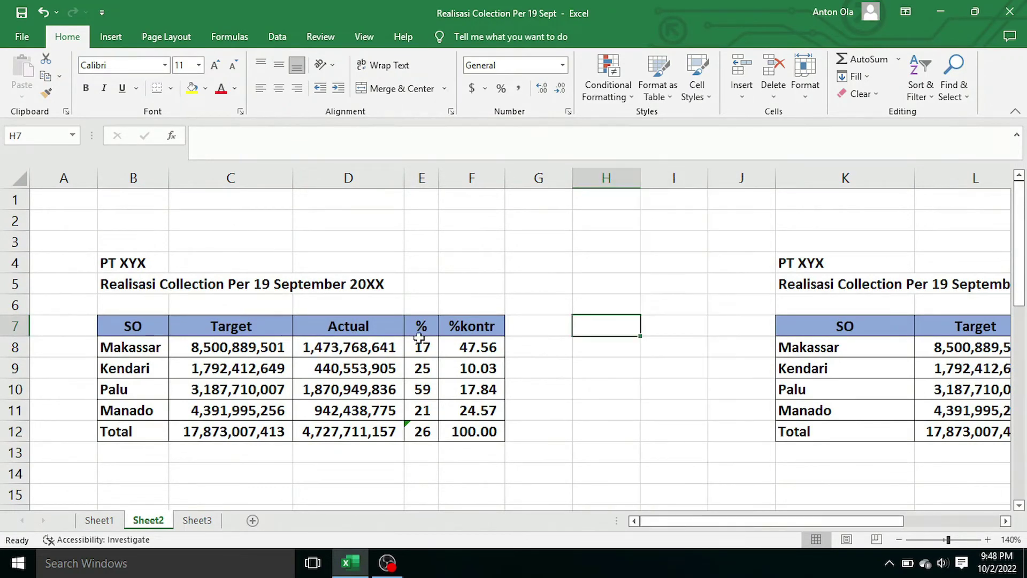
Step: Copy the original report's % and %kontr columns (E7:F12) and paste them at H7 as values with Paste Special
drag(421, 327, 474, 434)
key(ctrl+c)
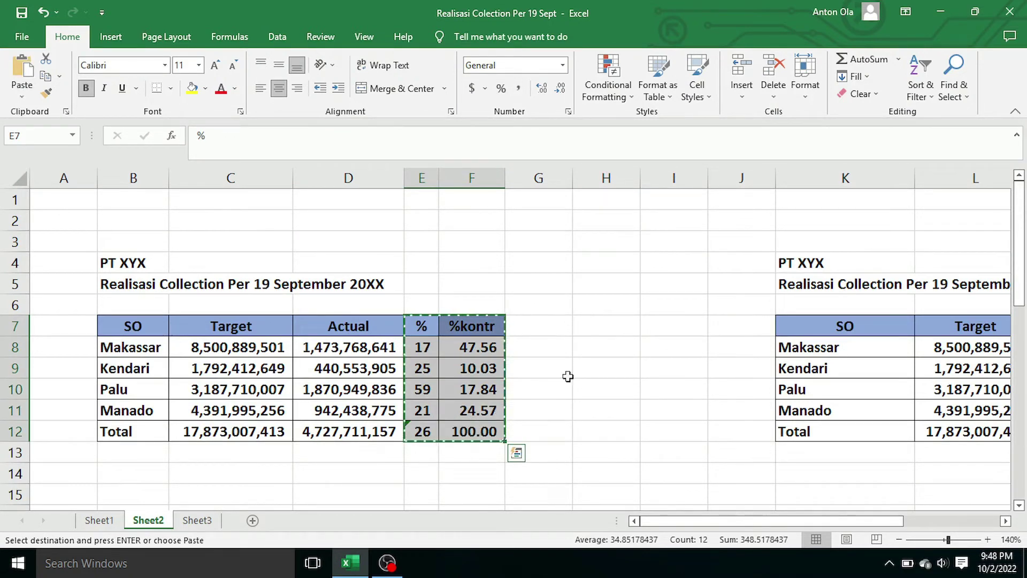
click(597, 325)
right_click(599, 325)
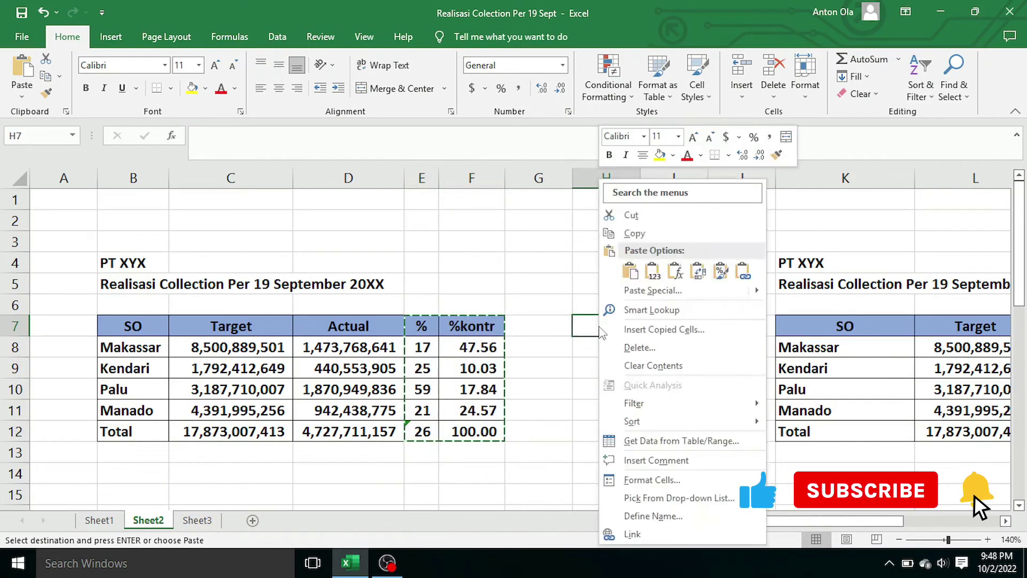
click(625, 294)
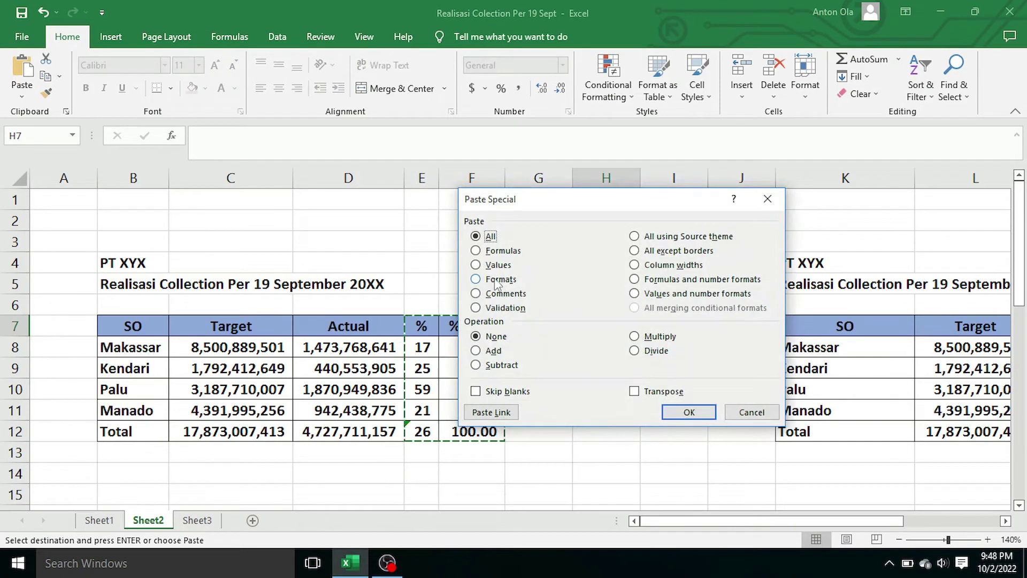
click(477, 268)
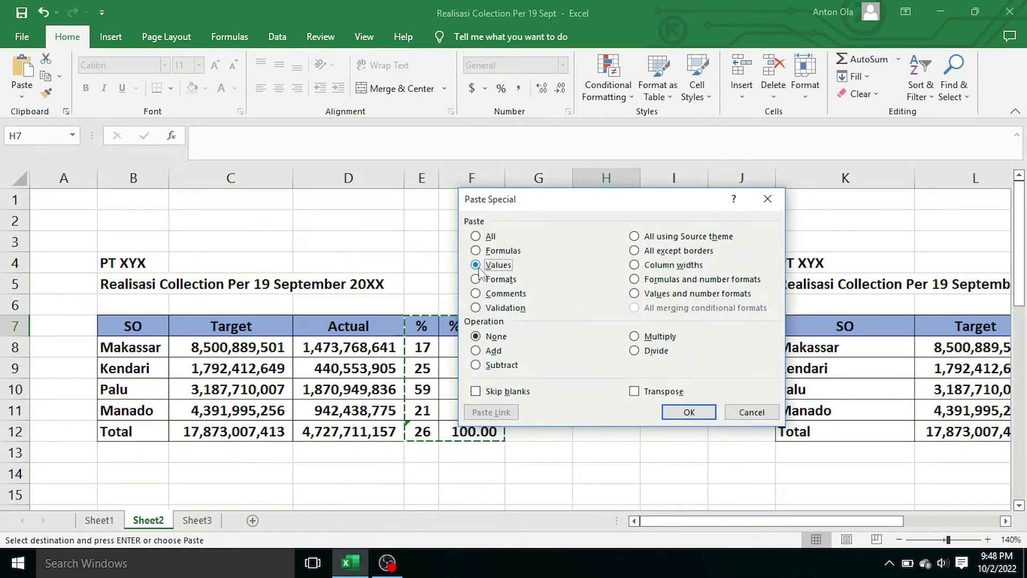
click(690, 412)
click(674, 353)
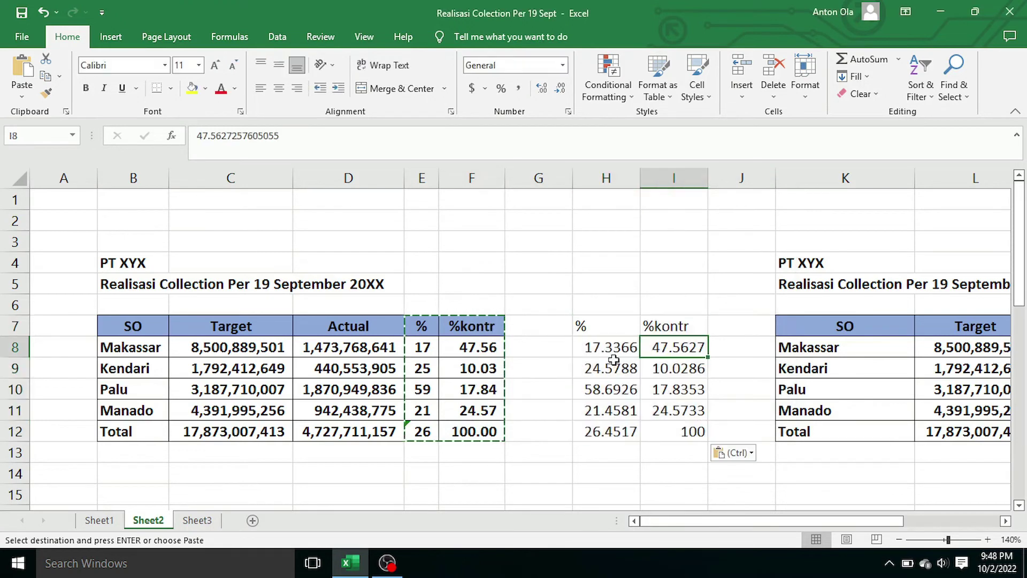
Step: Apply the comma style to the pasted numbers from H8 to column I, and show the % values in H8:H12 without decimals
drag(613, 359, 677, 453)
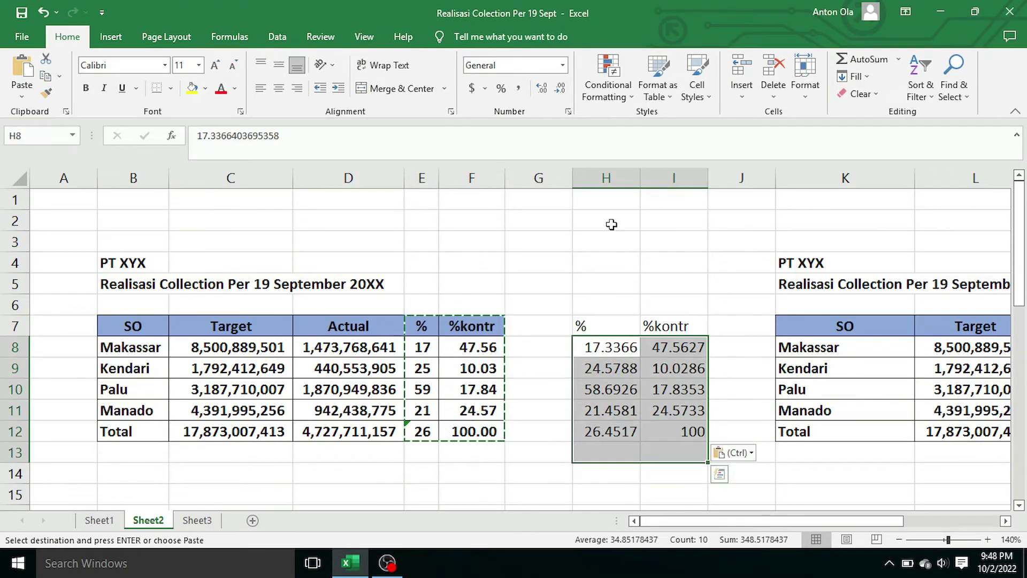
click(518, 89)
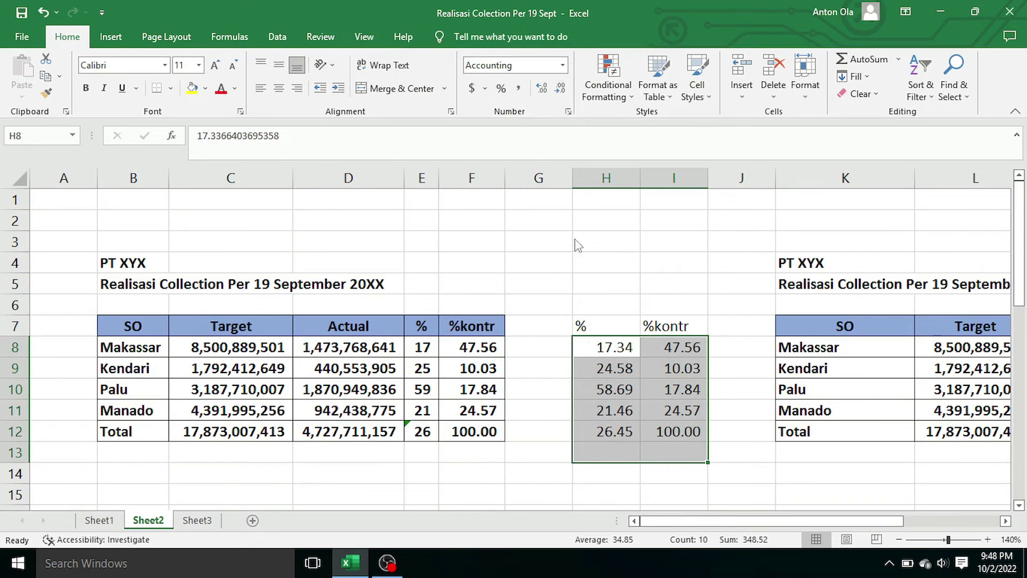
drag(618, 354, 617, 431)
click(617, 351)
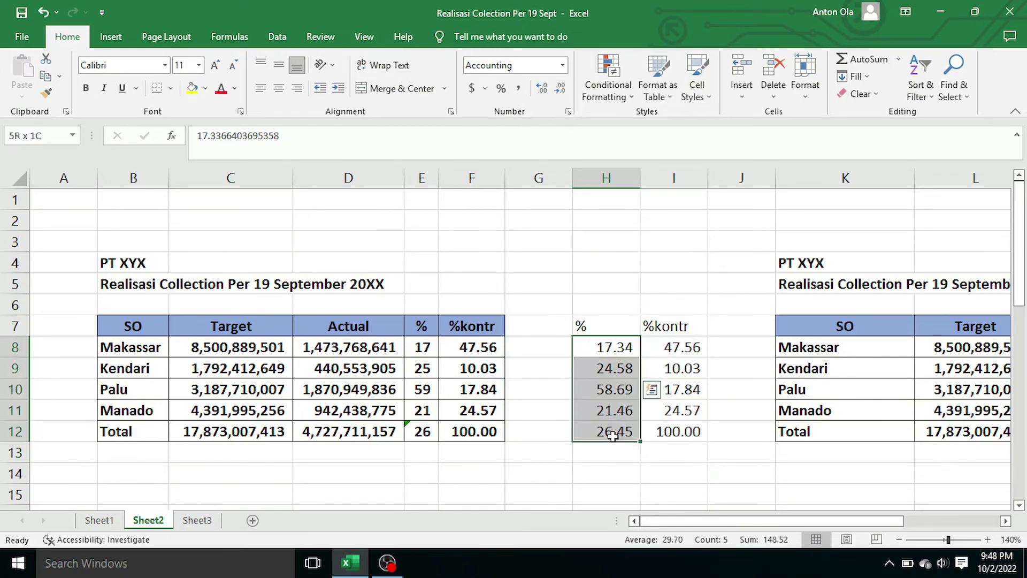
click(522, 93)
click(542, 89)
click(541, 89)
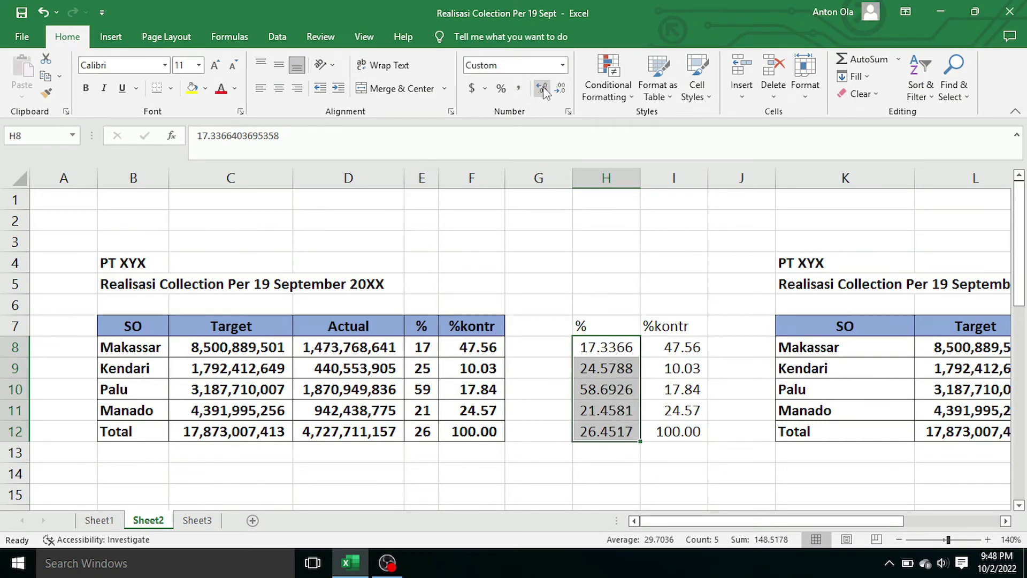
click(561, 89)
click(561, 89)
click(560, 88)
click(561, 89)
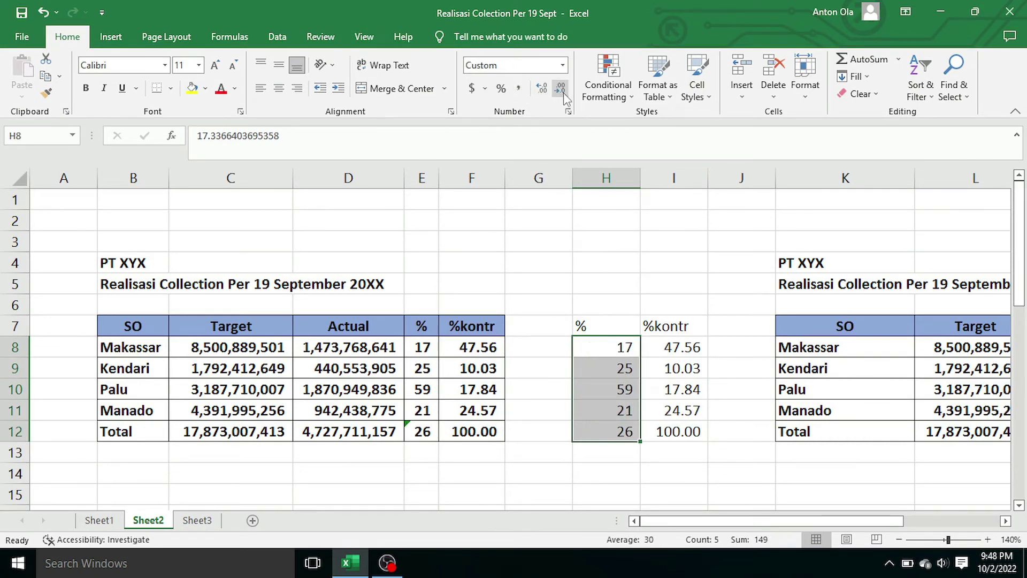
Step: Narrow column H to fit its % values and compare the pasted block H7:I12 with the original report B4:F12
drag(683, 348, 695, 432)
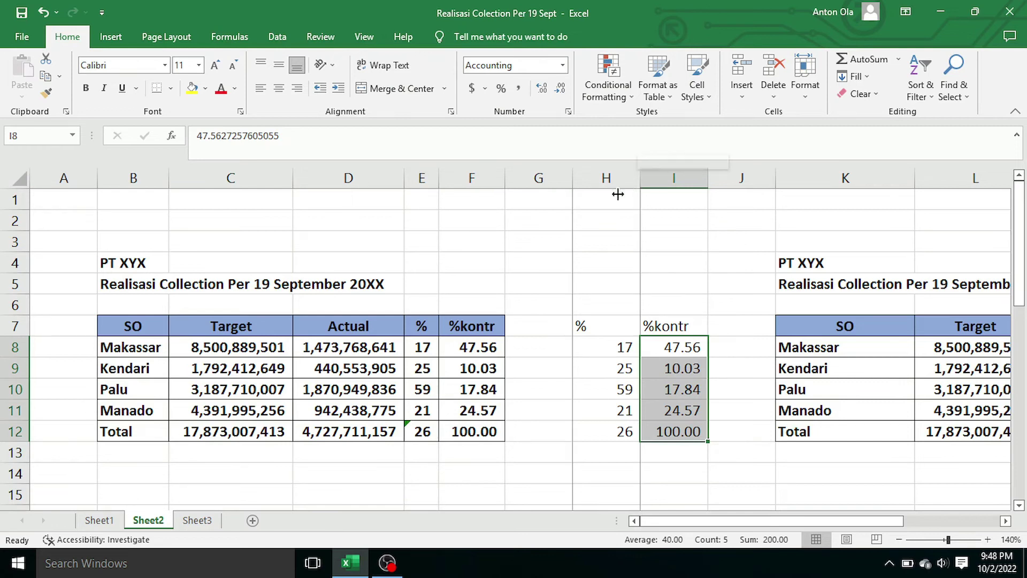
drag(640, 179, 618, 194)
drag(596, 334, 659, 354)
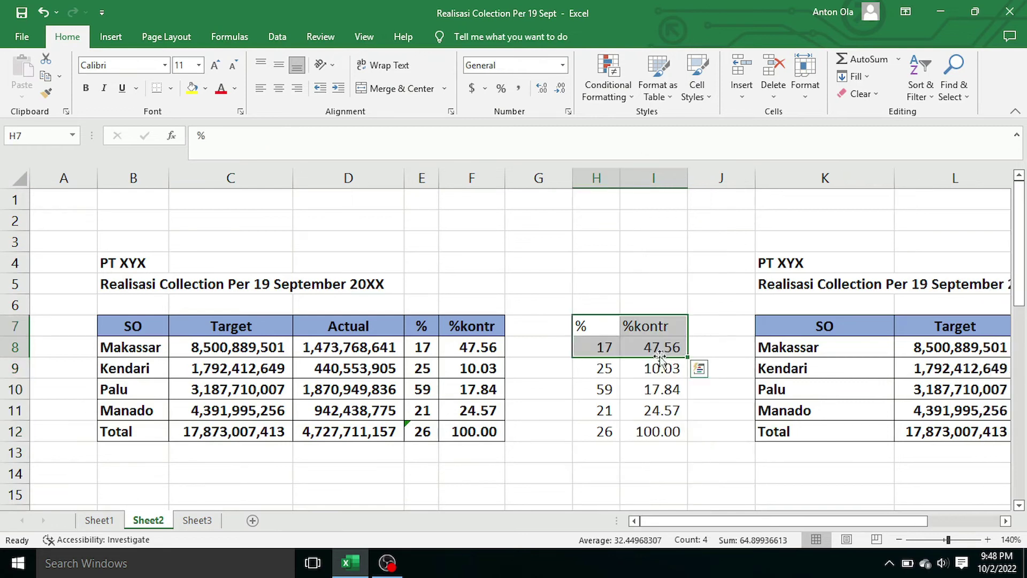
drag(588, 327, 655, 431)
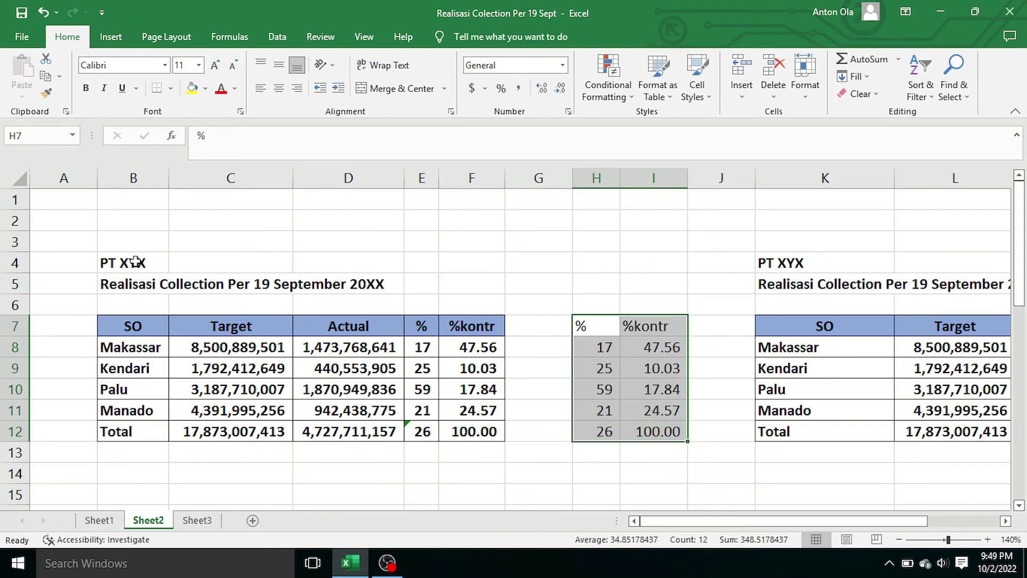
drag(135, 261, 468, 427)
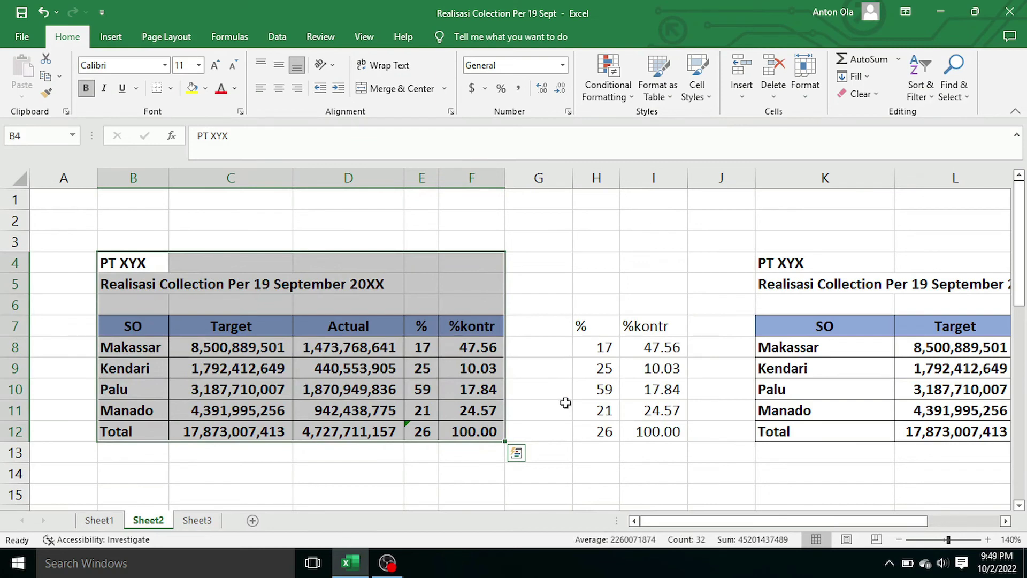
drag(610, 327, 663, 429)
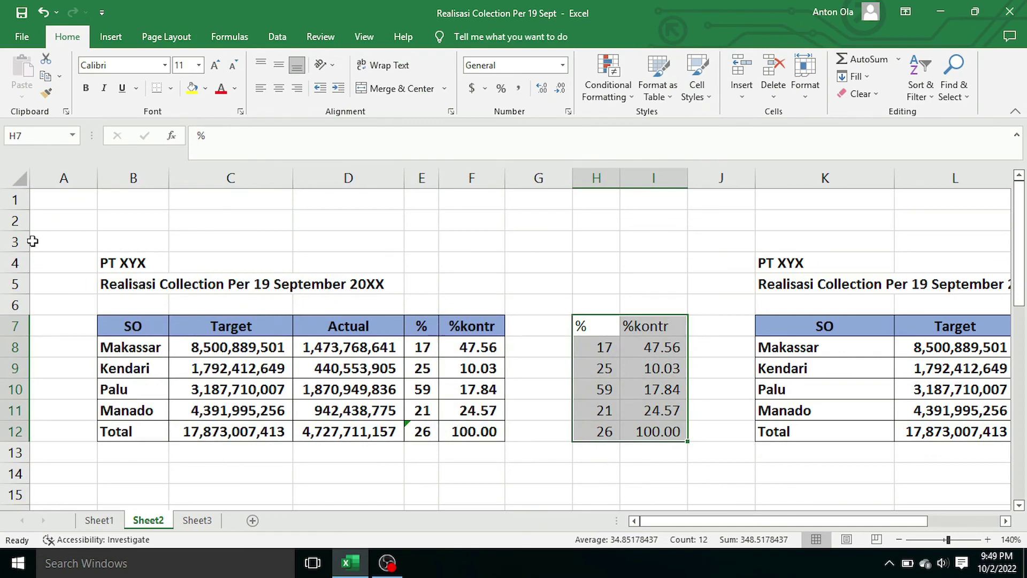
Step: Select all cells of Sheet2
click(16, 182)
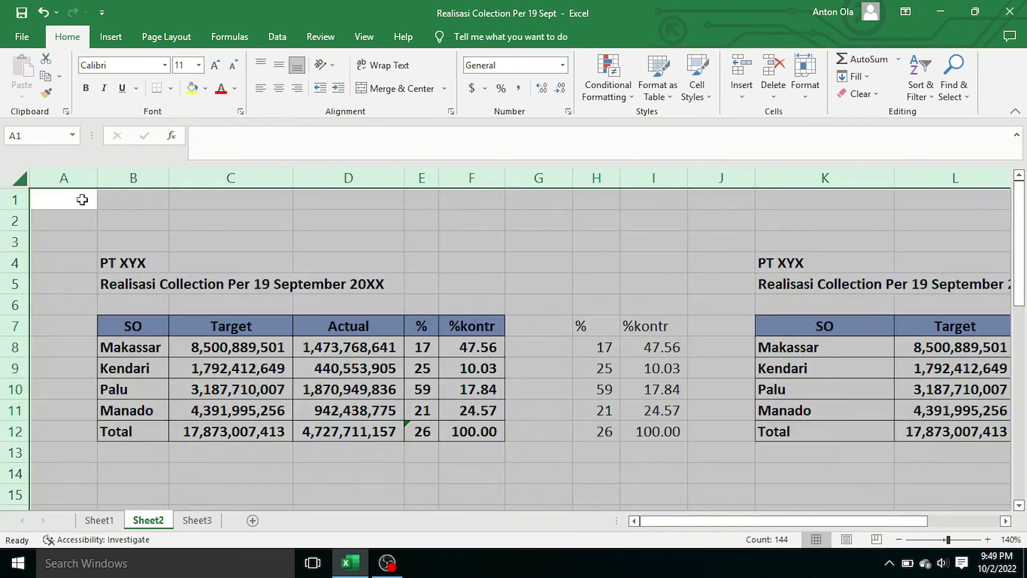